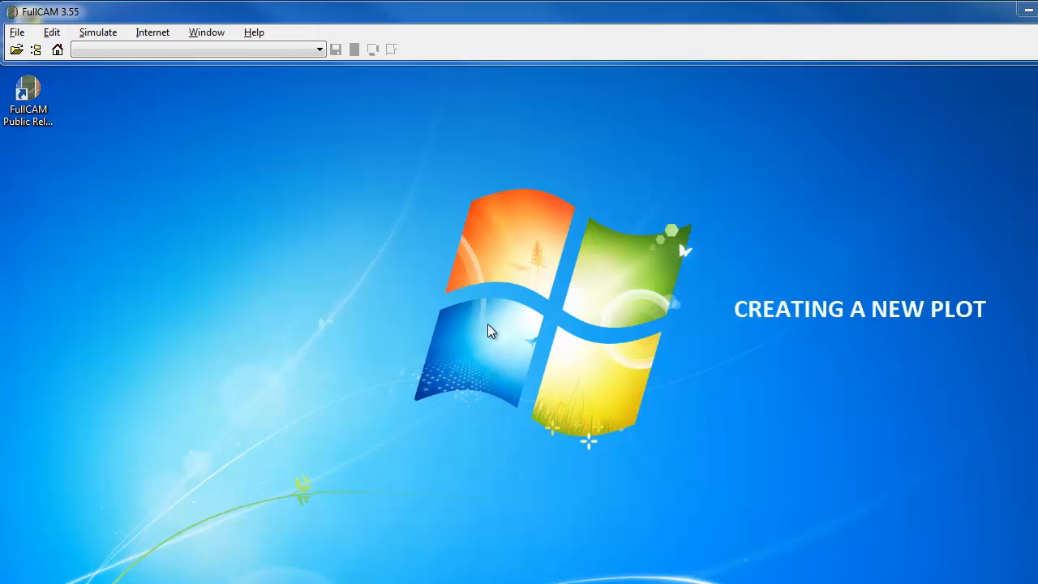
Create a new plot and name it "Back Paddock".
click(23, 37)
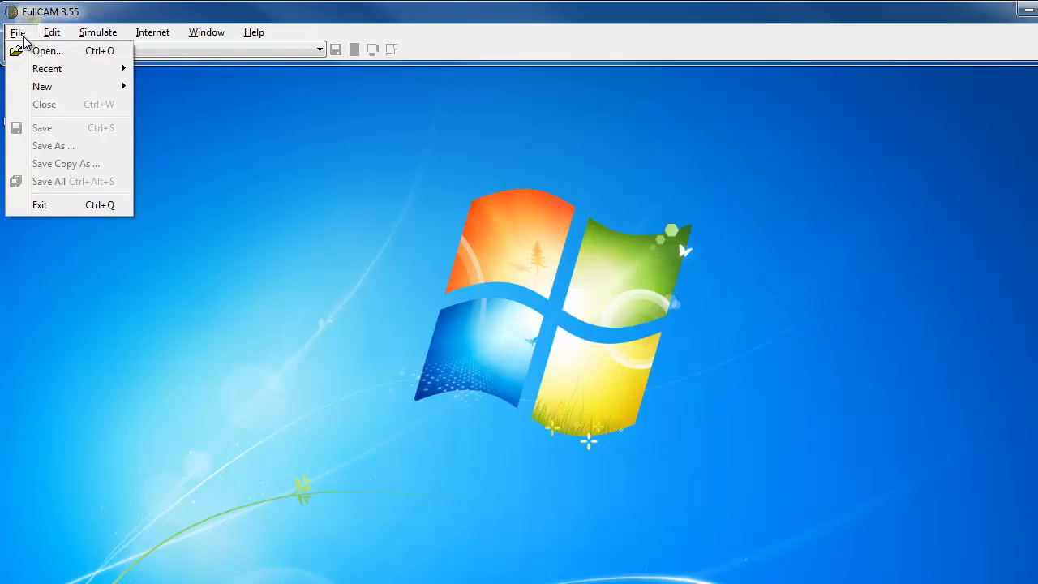
mouse_move(39, 90)
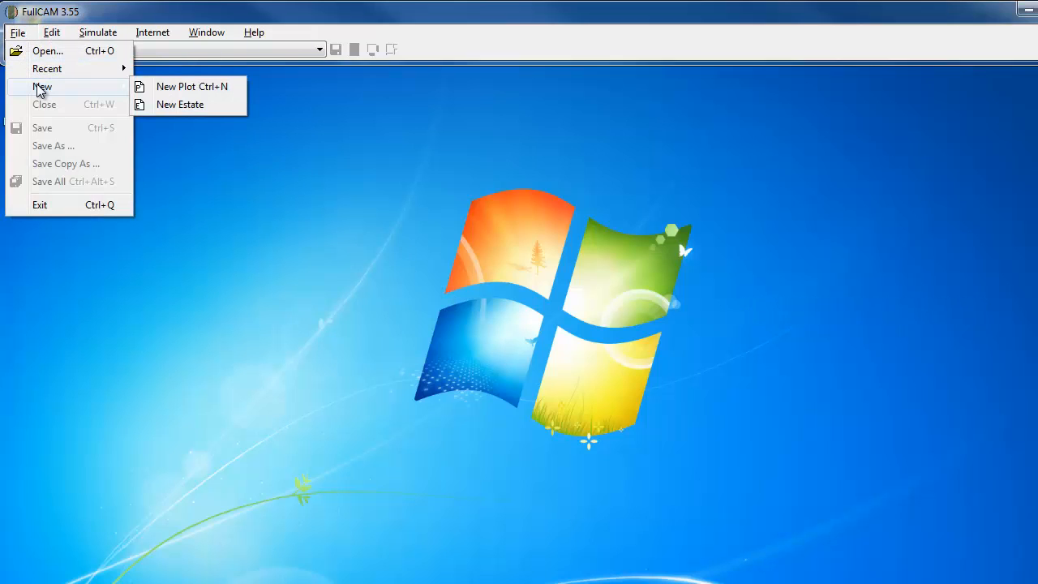
click(145, 86)
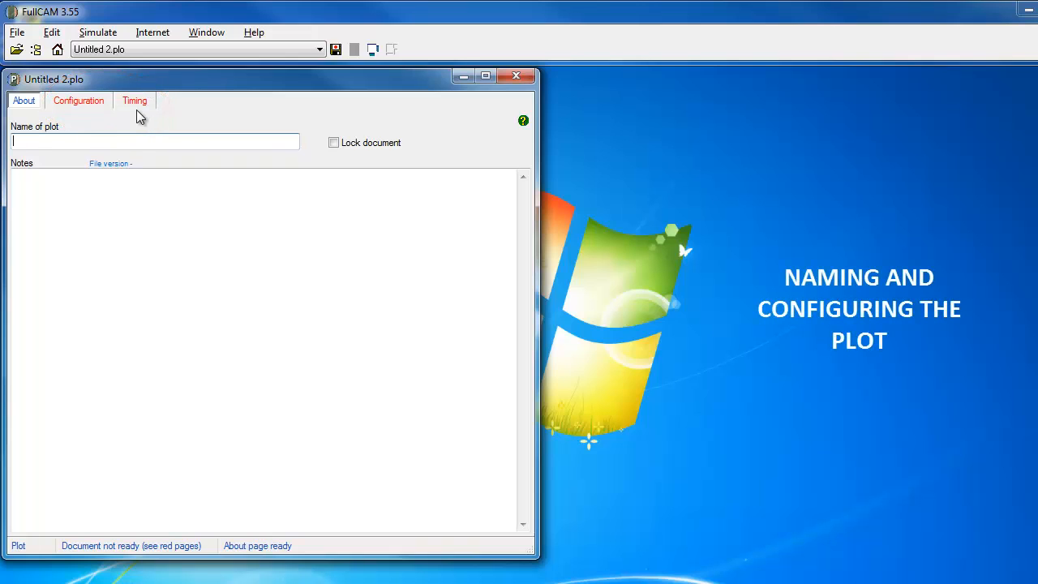
text(Back )
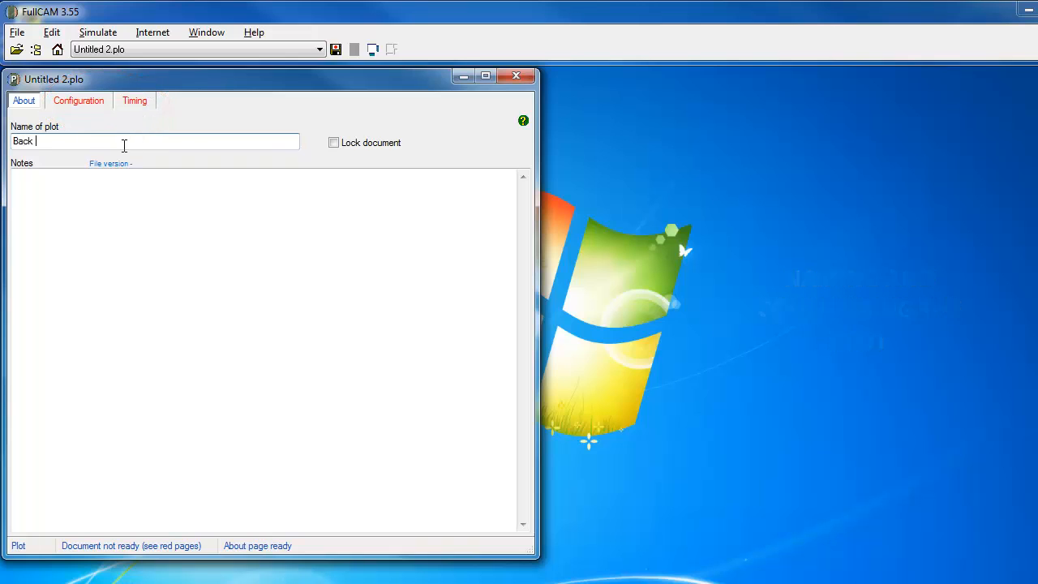
text(Paddock)
key(Tab)
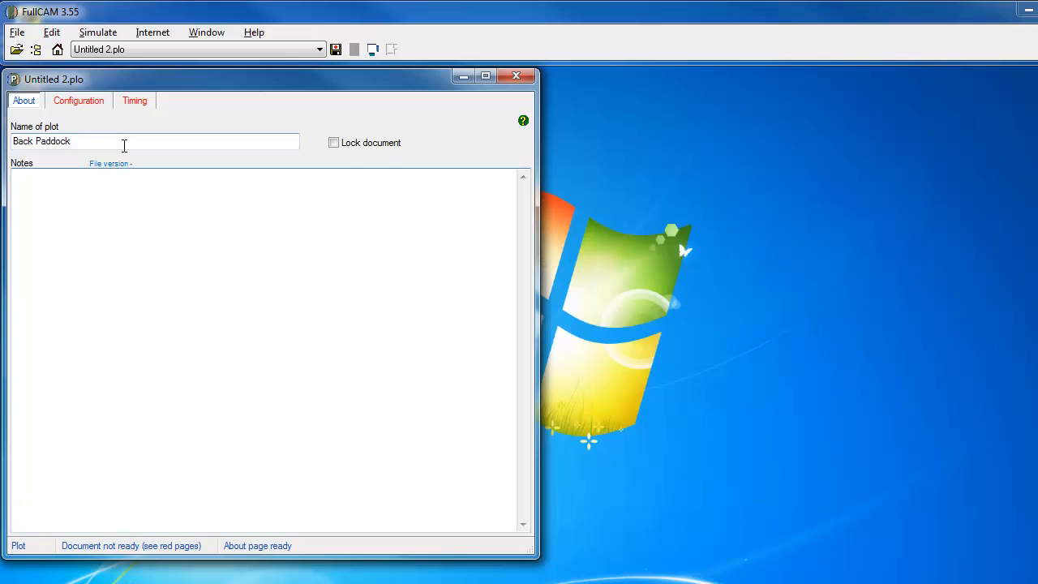
Configure the plot type as Forest system.
key(ctrl+Tab)
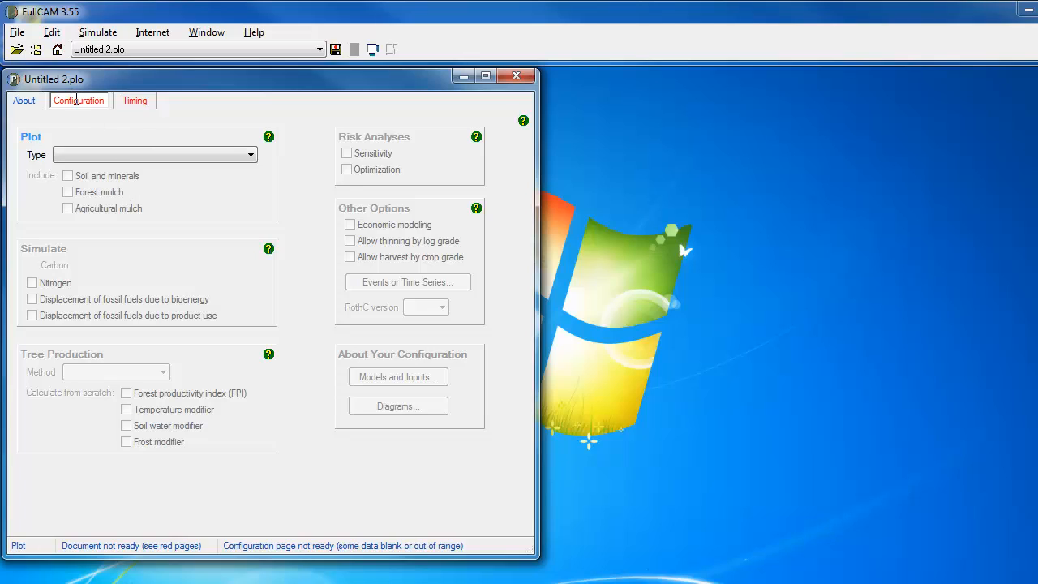
key(alt+Down)
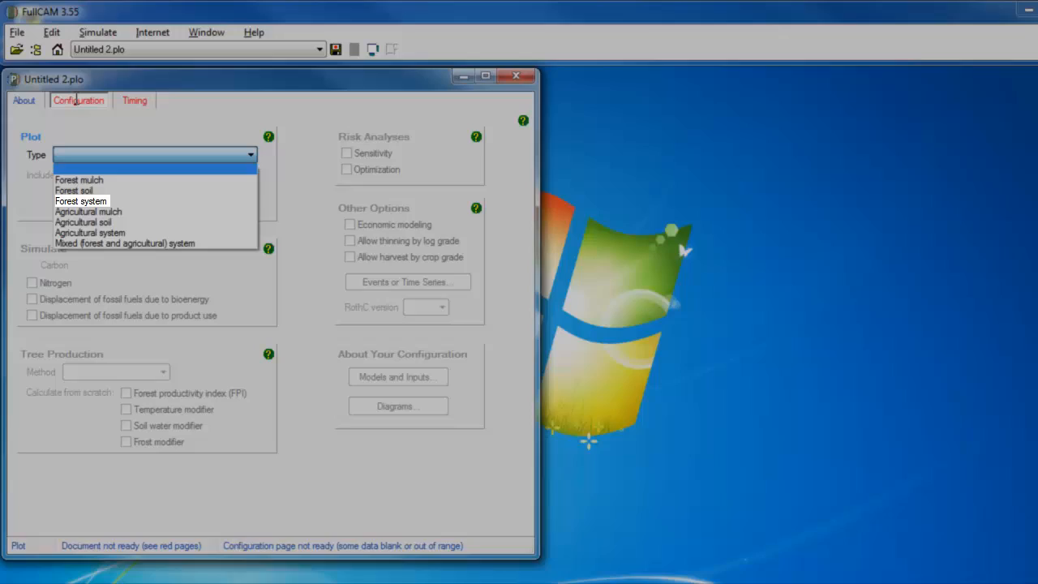
key(Up)
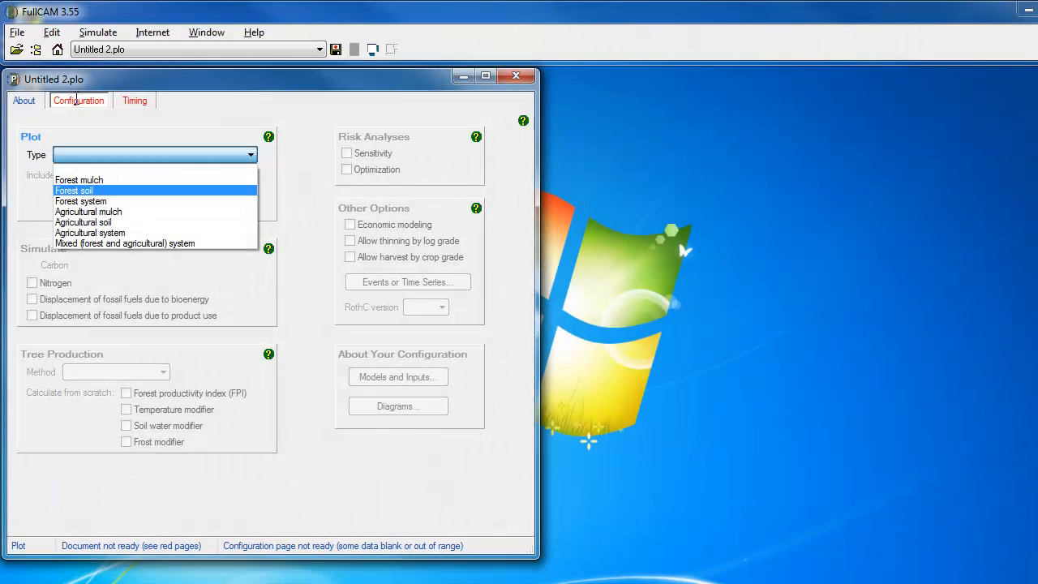
key(Down)
key(Return)
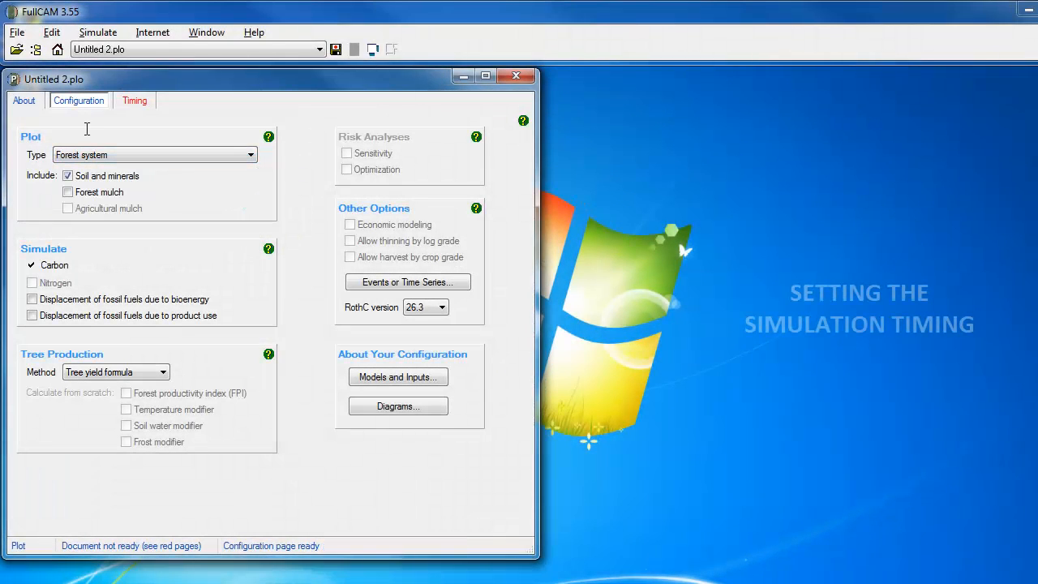
Set the simulation timing to Calendar and record the simulation state Monthly.
click(134, 100)
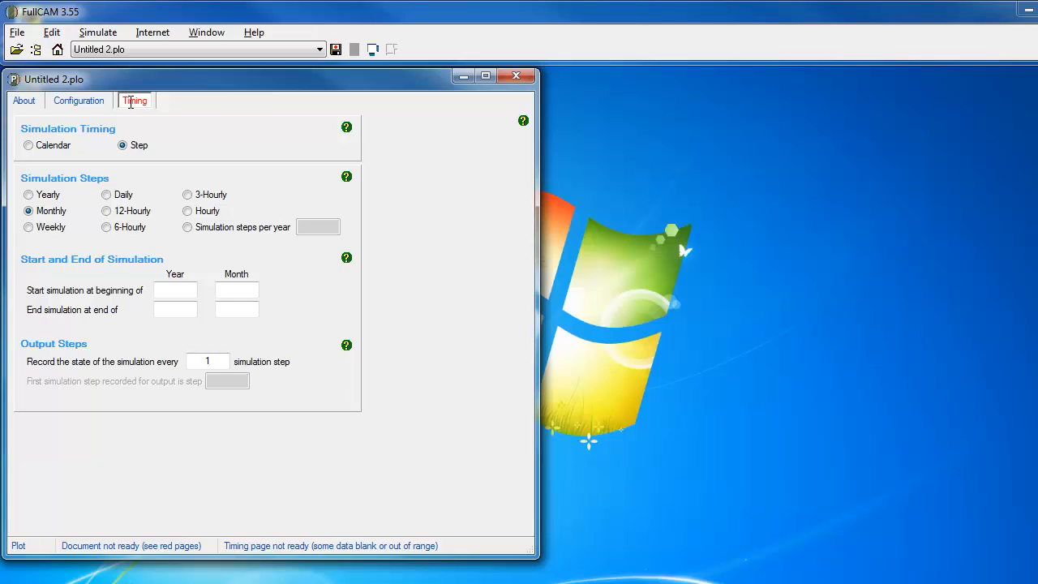
click(28, 145)
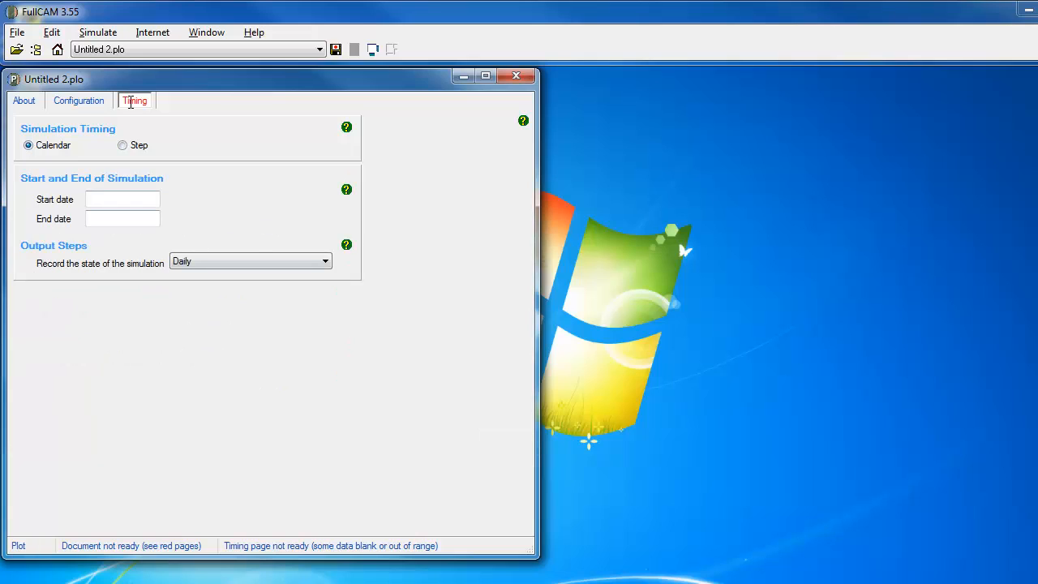
click(250, 262)
click(203, 294)
Set the simulation's start date to 1 Oct 2014 and its end date to 1 Oct 2114.
text(1 Oct 2014)
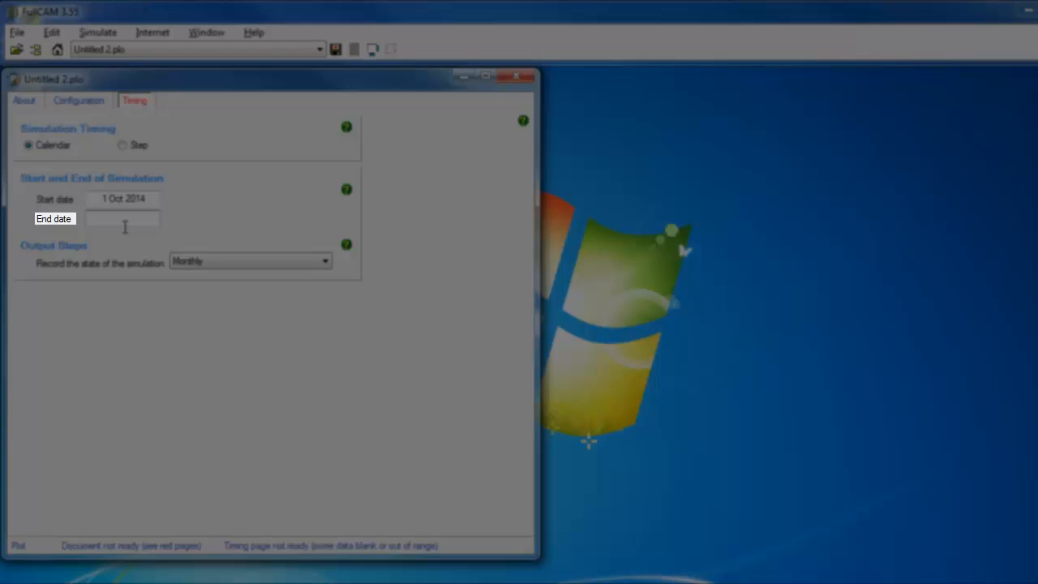
click(124, 224)
text(1 Oct)
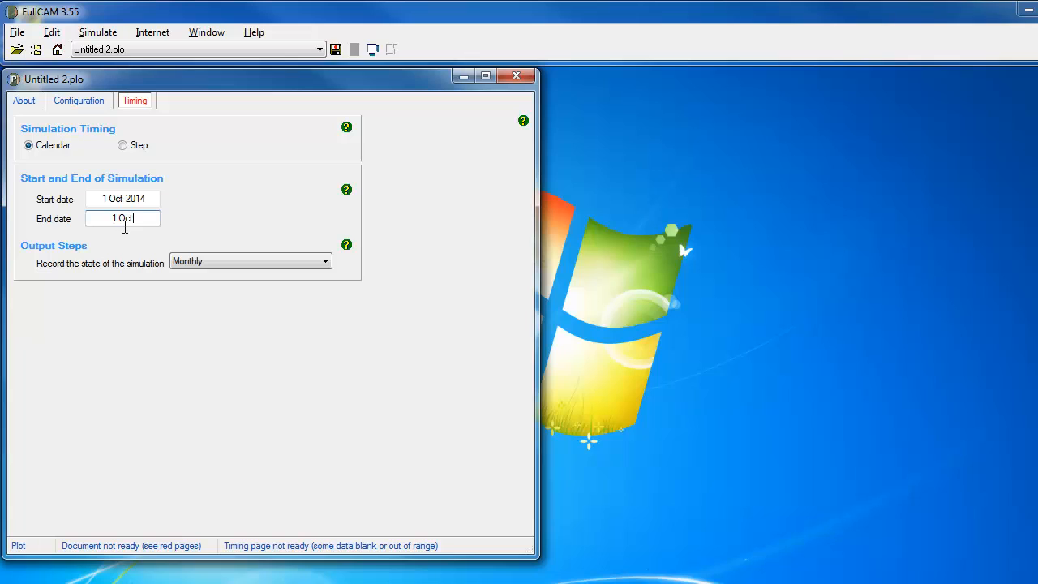
text( 2114)
click(146, 199)
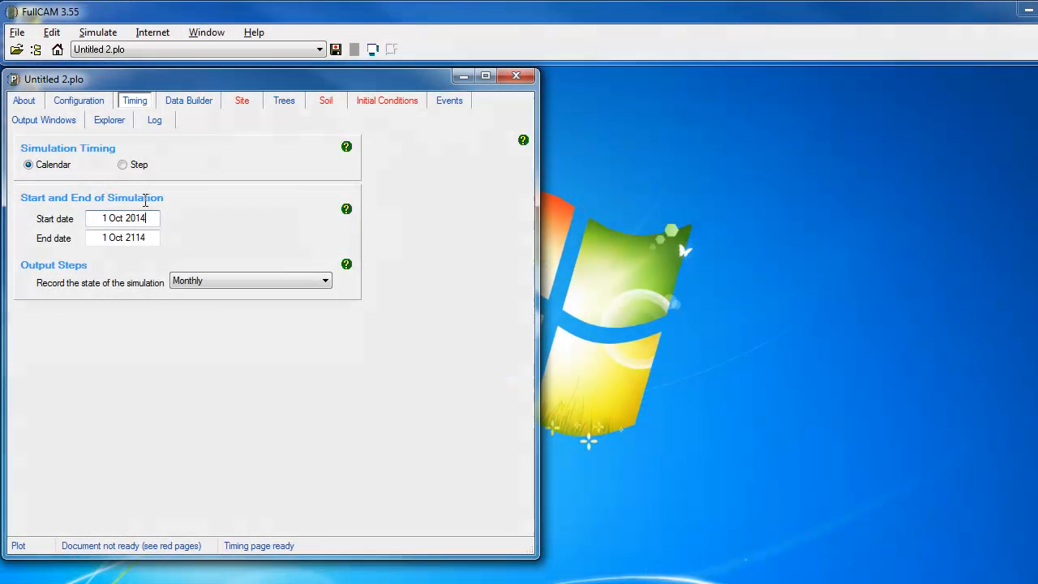
Turn on the Data Builder and download the spatial data for the plot's latitude and longitude.
key(ctrl+Tab)
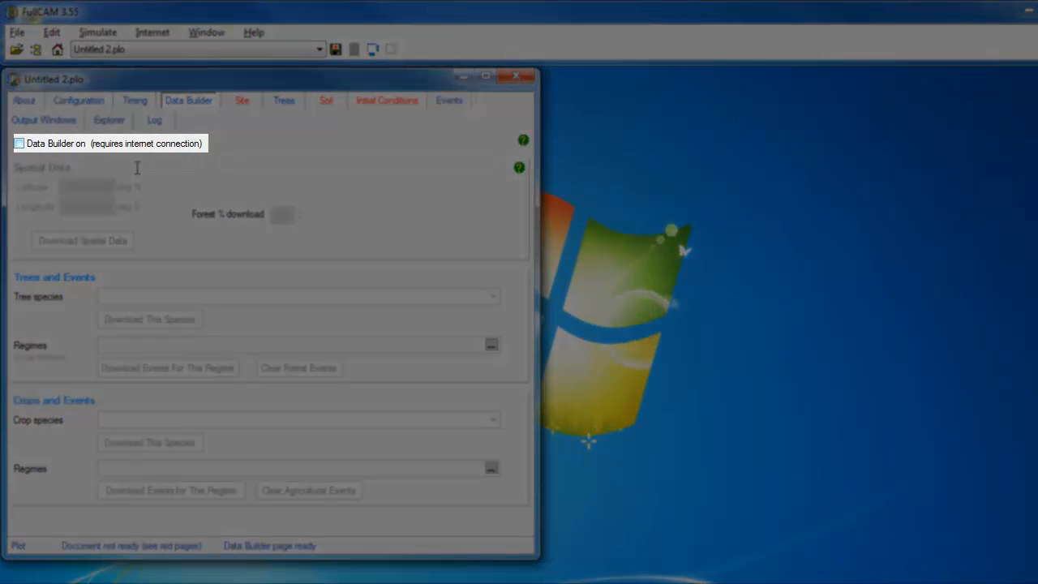
click(19, 144)
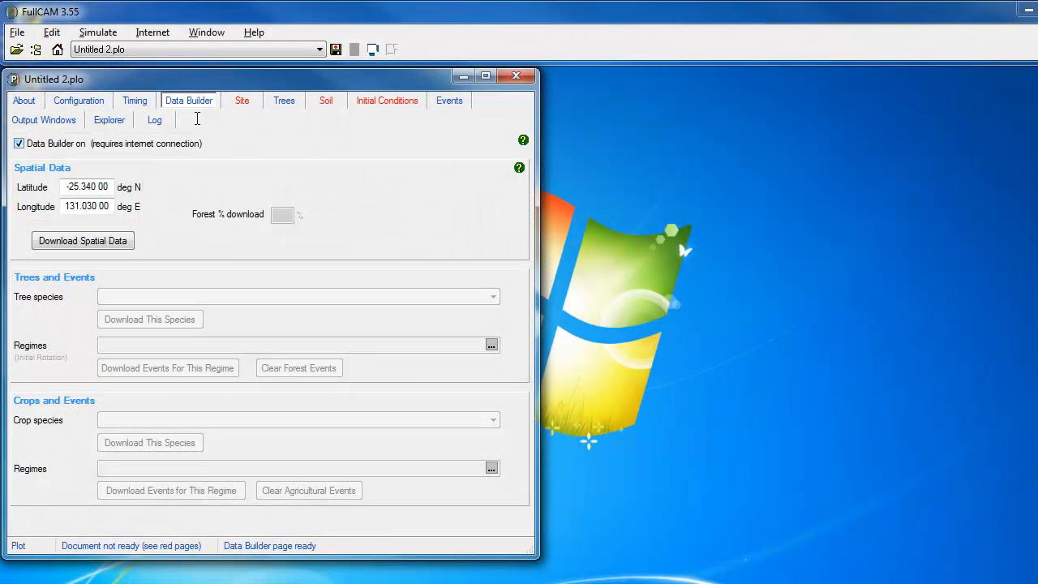
key(Tab)
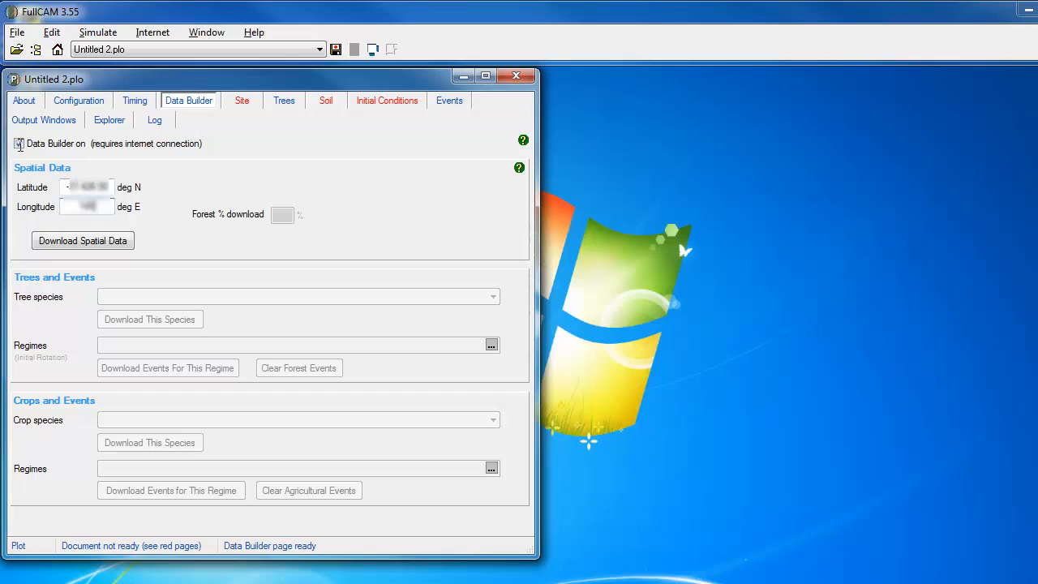
text(.0275)
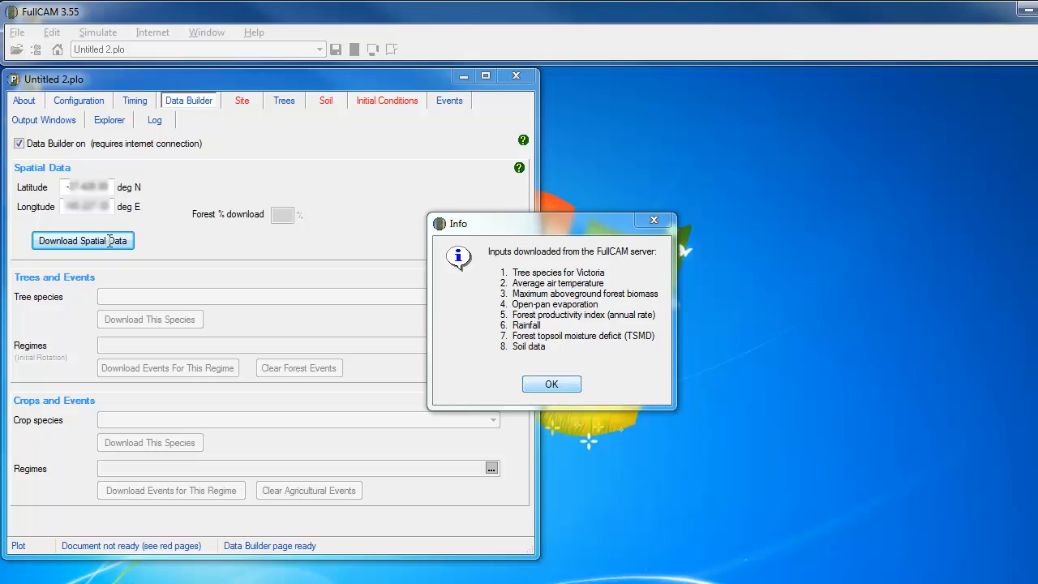
key(Return)
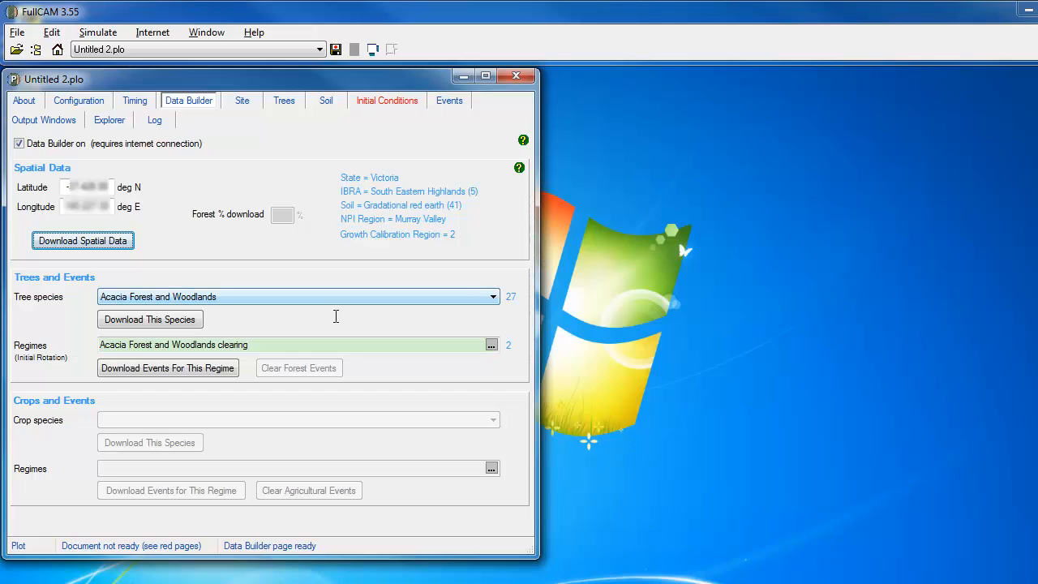
Choose Mixed species environmental planting as the tree species in the Data Builder.
key(alt+Down)
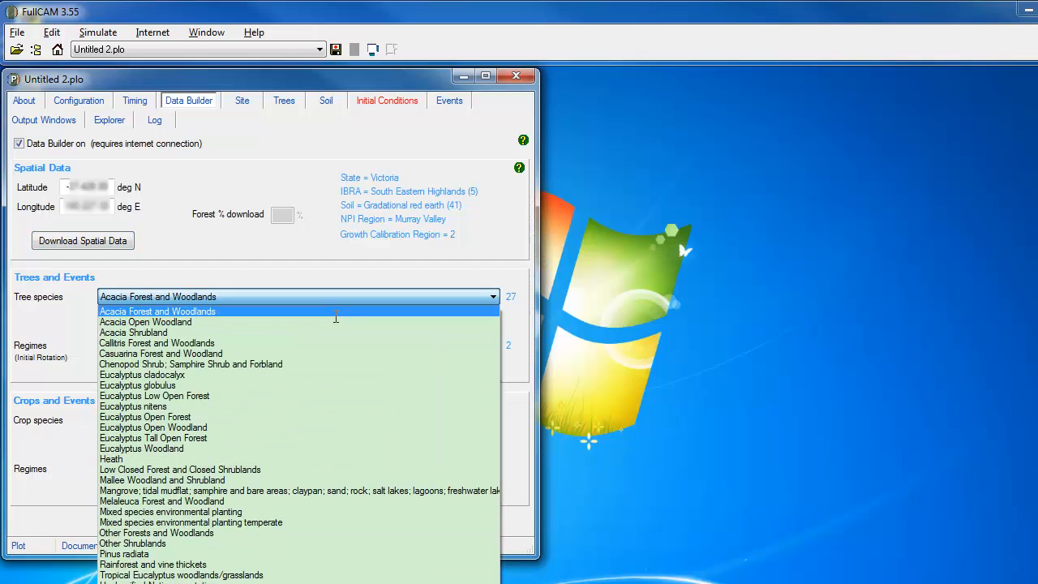
key(Down)
key(Down)
key(Down)
key(Down)
key(Down)
key(Down)
key(Down)
key(Down)
key(Down)
key(Down)
key(Down)
key(Down)
key(Down)
key(Down)
key(Down)
key(Down)
key(Down)
key(Down)
key(Down)
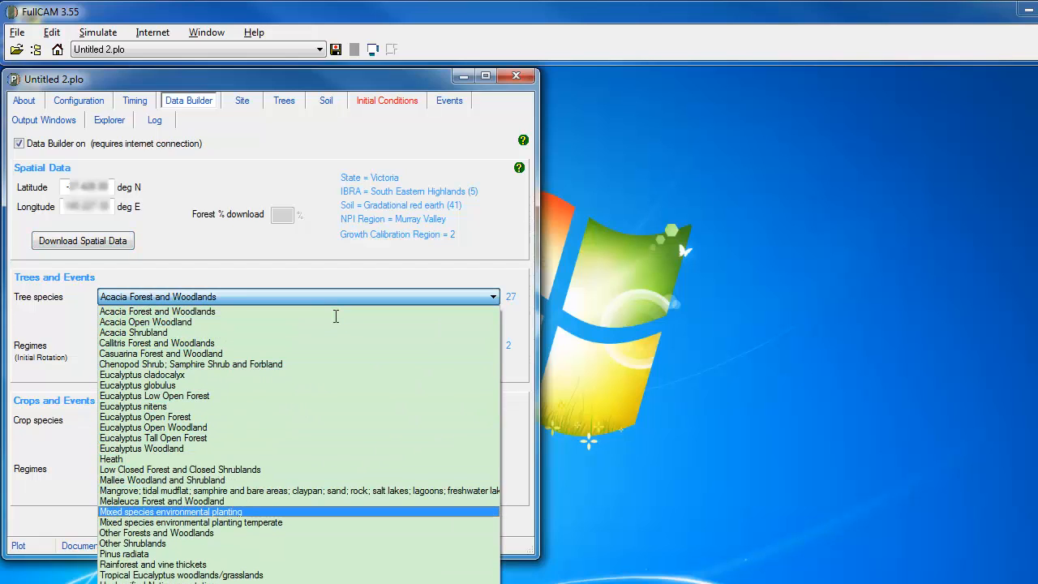
key(Return)
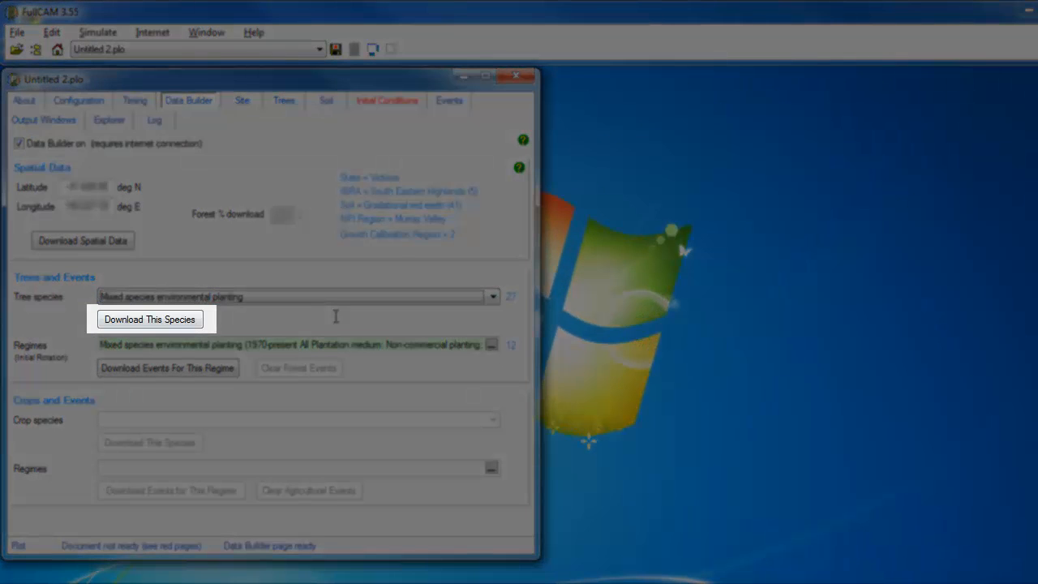
Download the selected tree species and make it the initial tree species.
key(Tab)
key(Return)
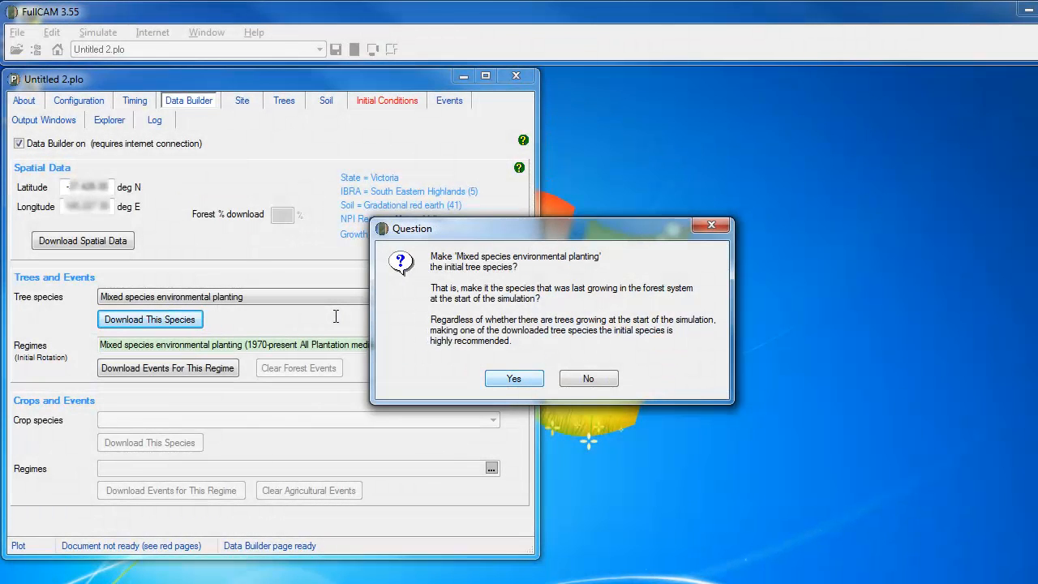
key(Return)
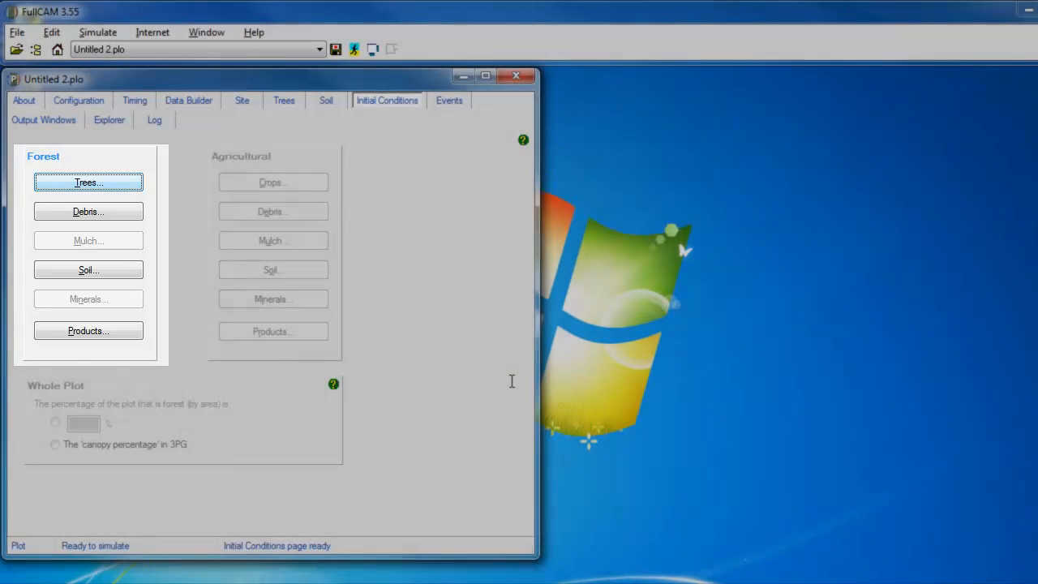
In the forest initial conditions, specify no trees growing at the simulation start and set all debris carbon masses to 0.
key(Return)
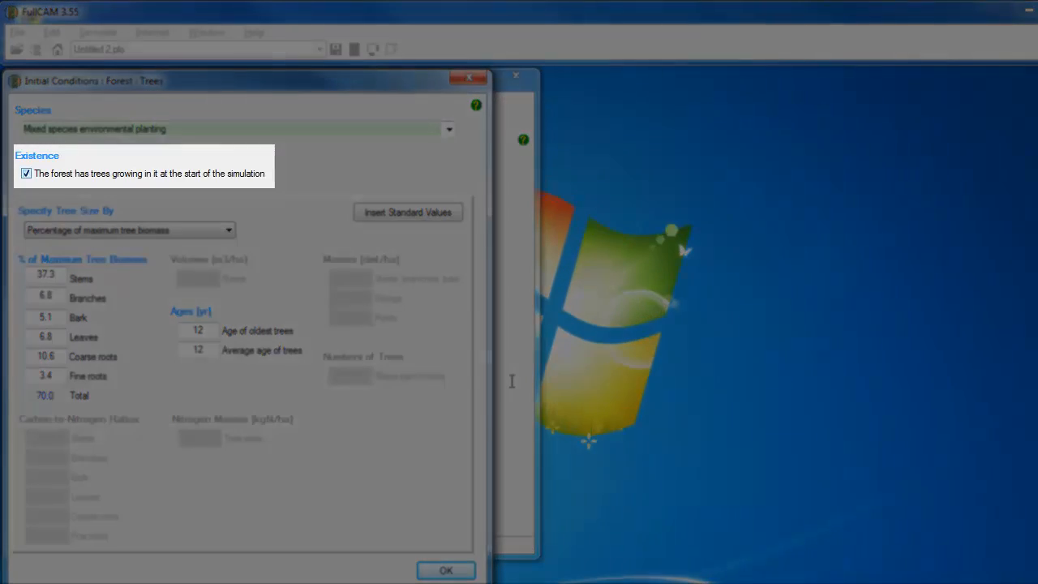
key(space)
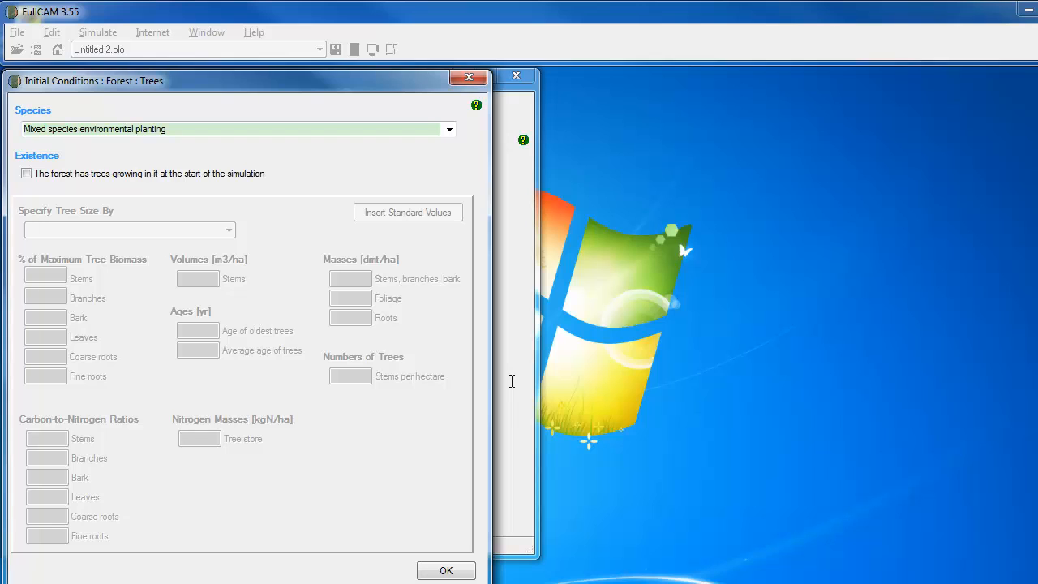
key(Return)
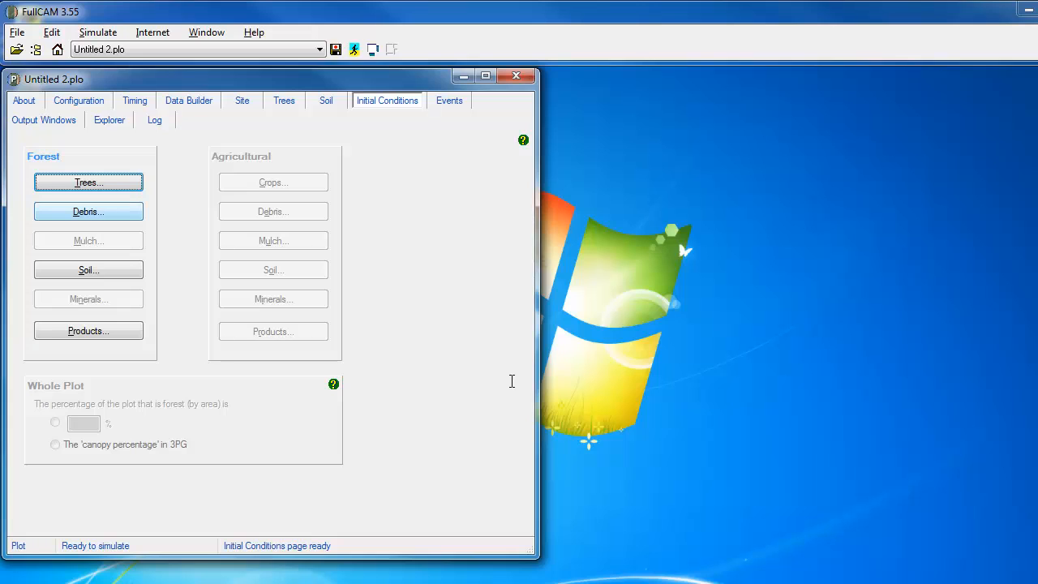
click(98, 212)
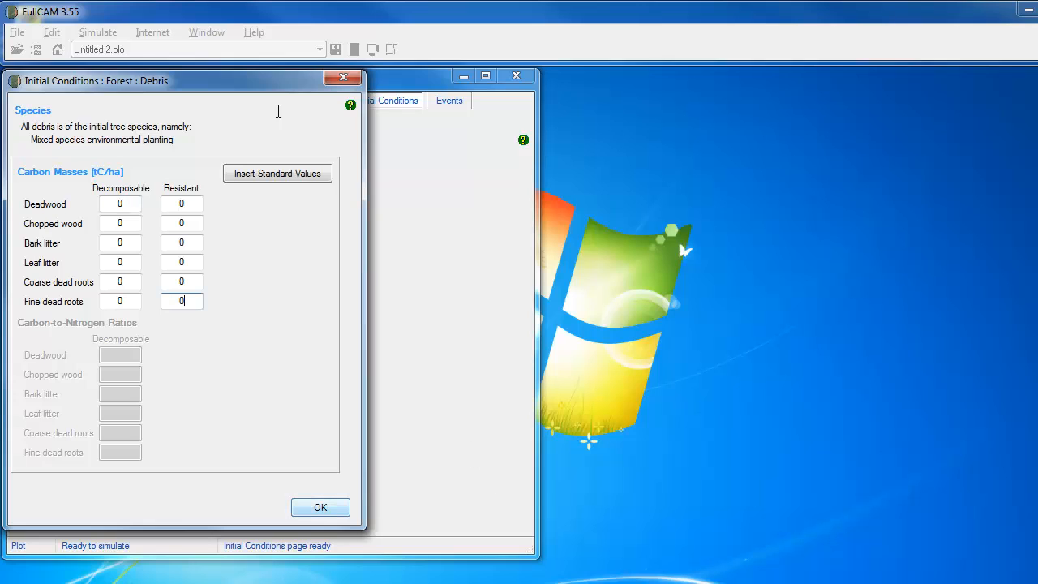
key(Return)
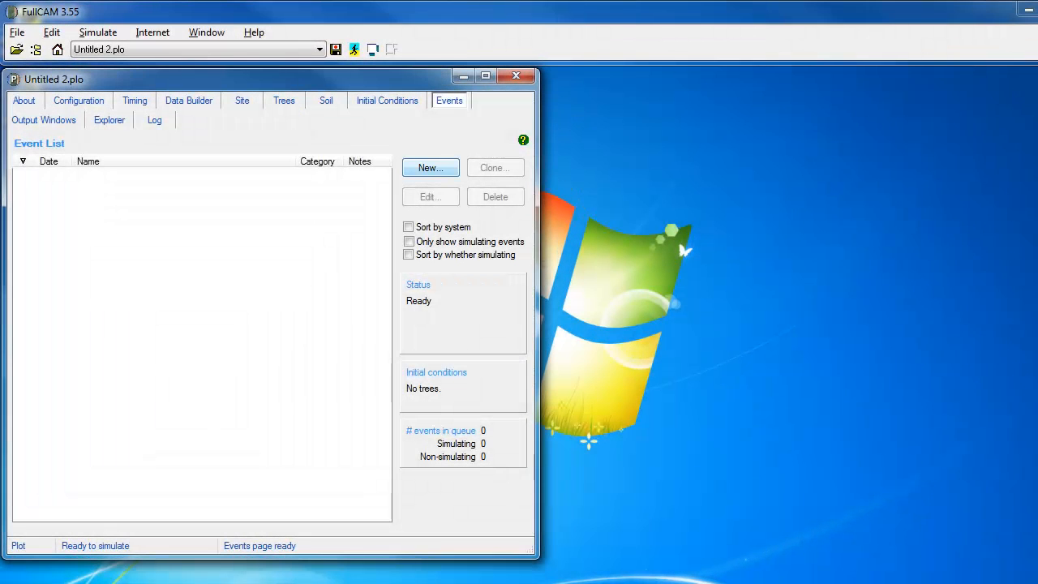
Start a new Plant trees event with the calendar date 1 Oct 2014.
click(431, 168)
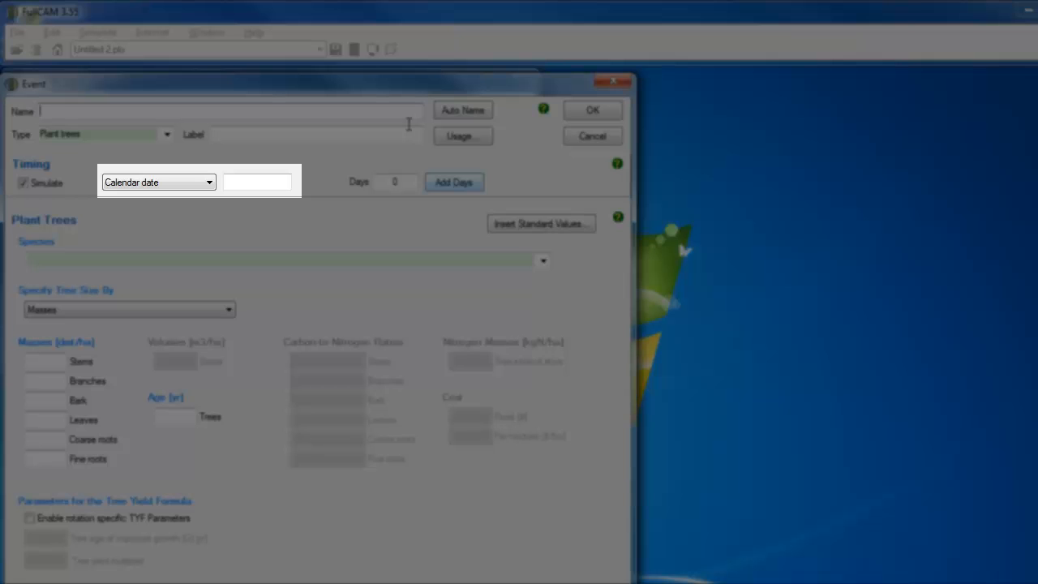
text(1 Oct)
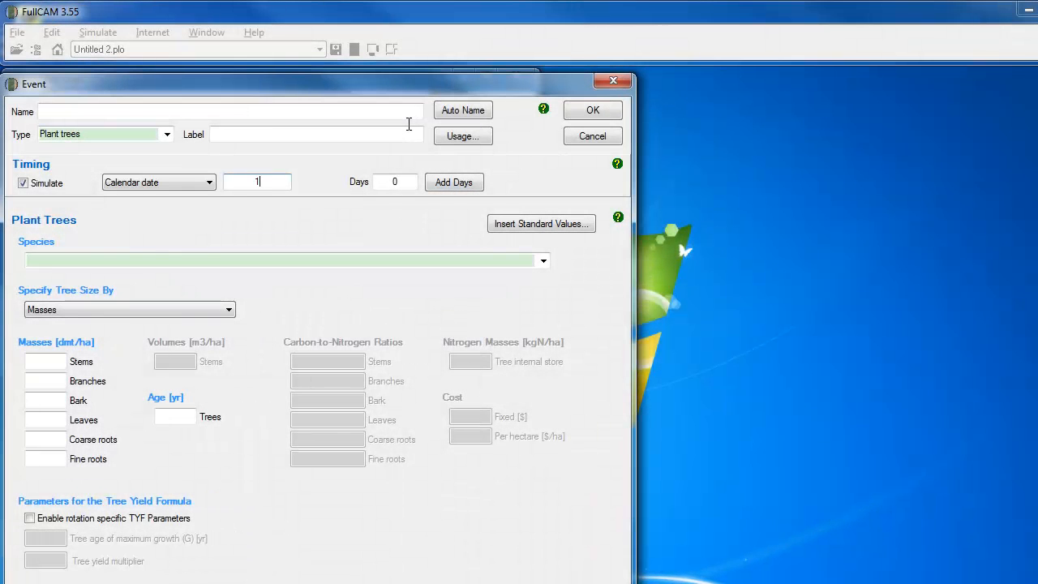
text( 2014)
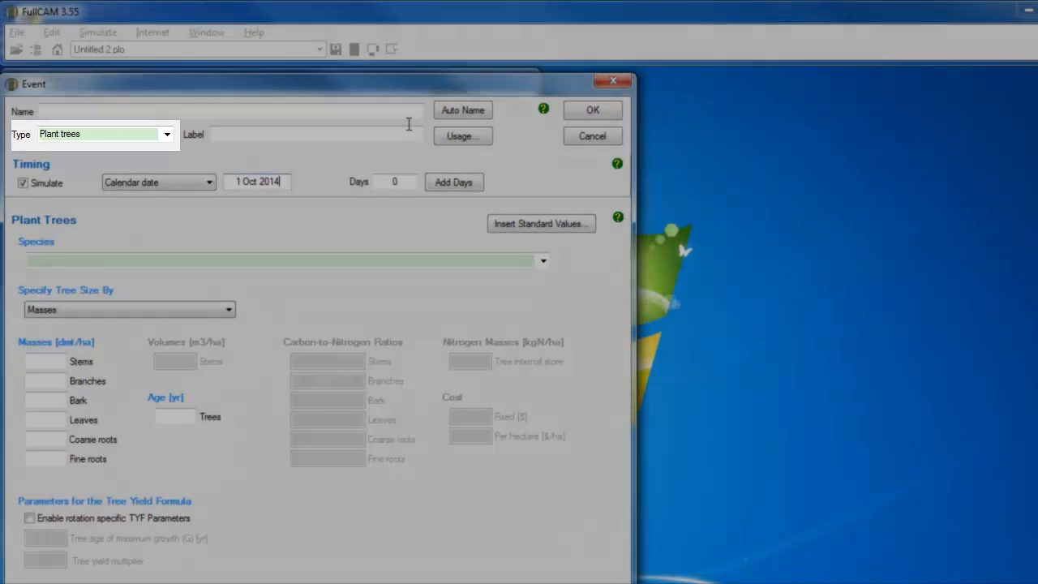
key(alt+Down)
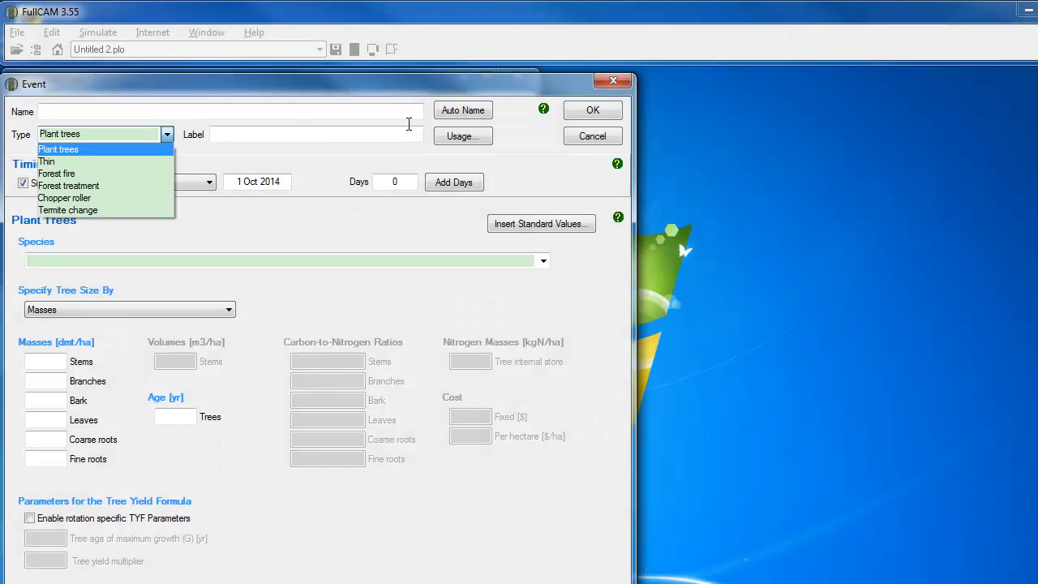
key(Return)
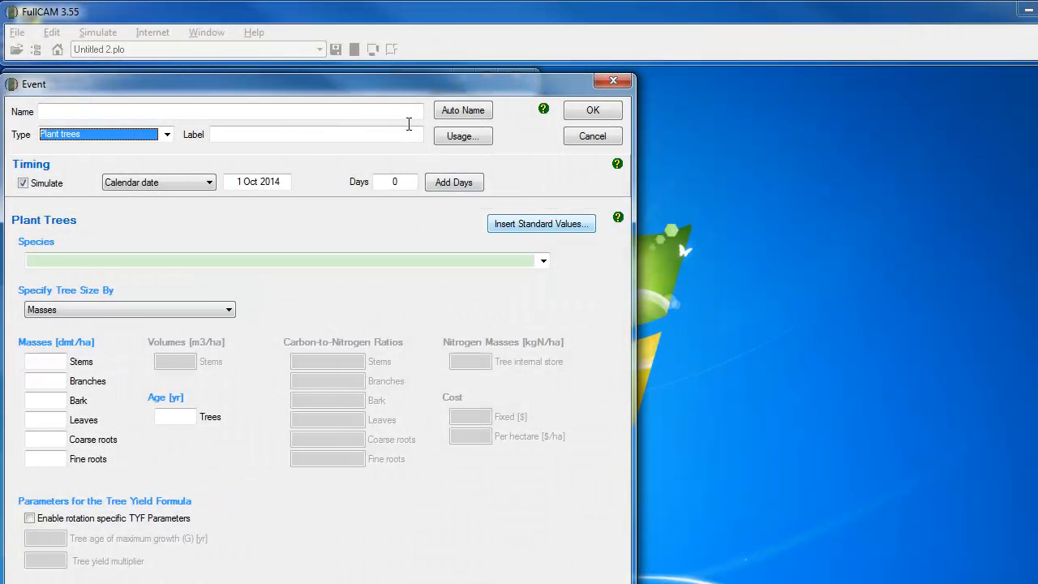
Fill the Plant trees event with the standard values and name of "Plant trees: seedlings, normal stocking" and save it.
key(space)
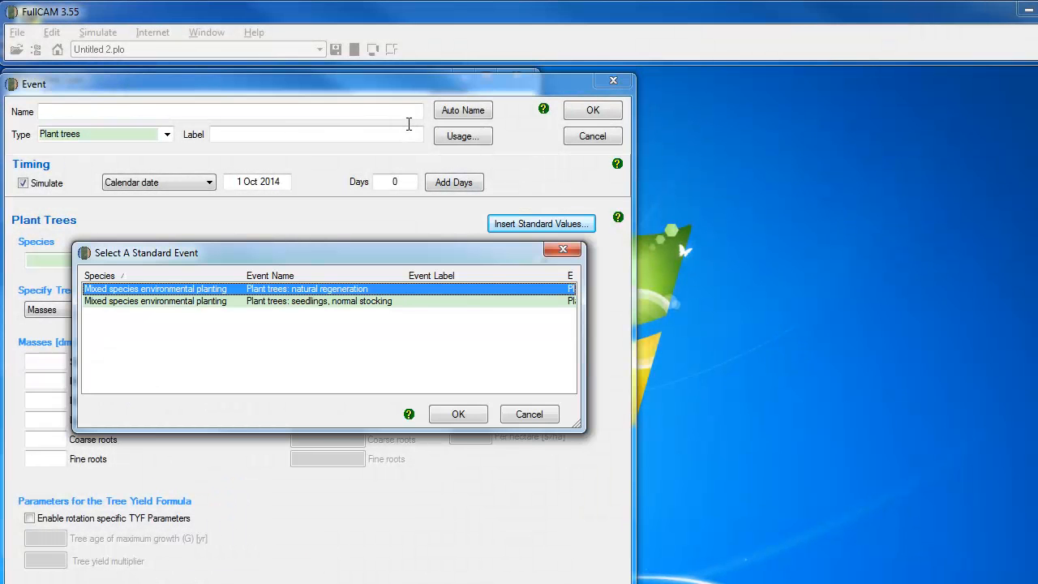
key(Down)
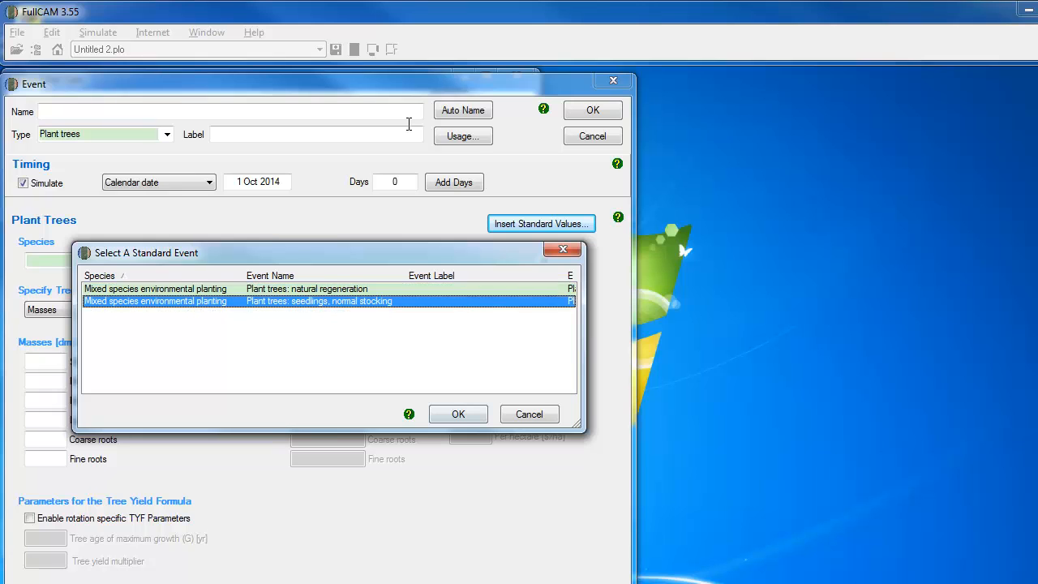
key(Return)
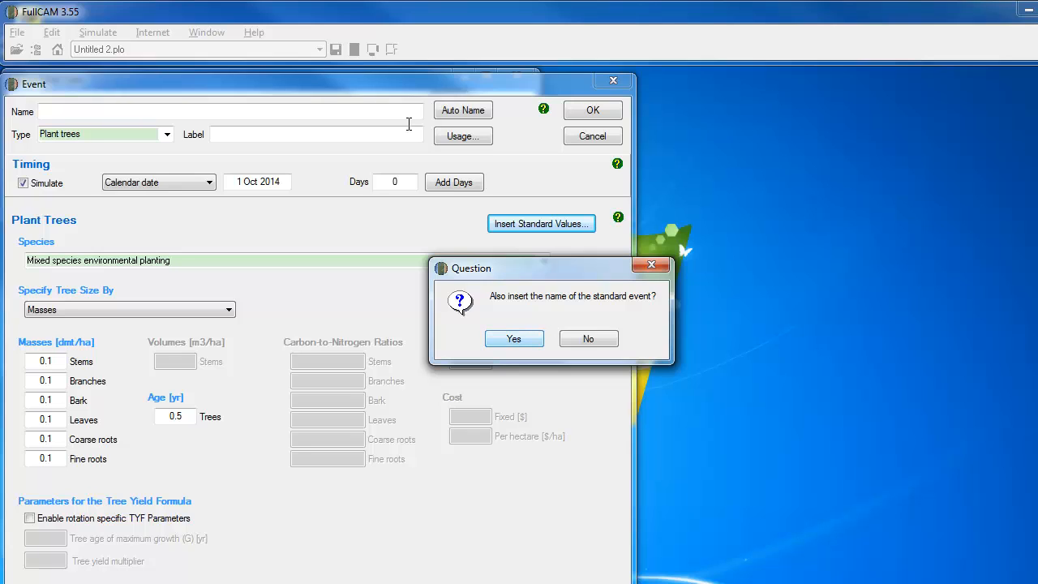
key(Return)
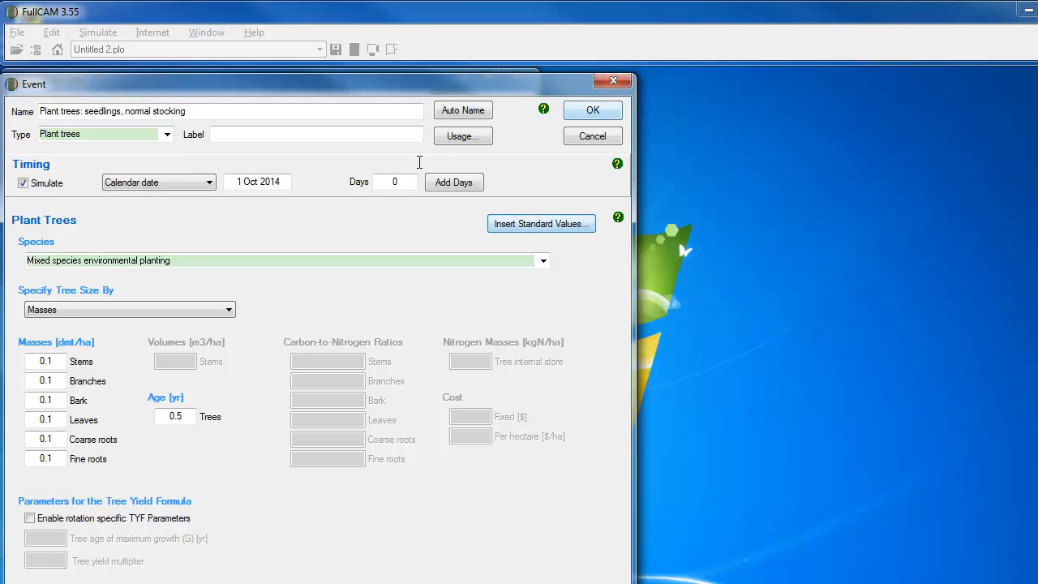
key(Return)
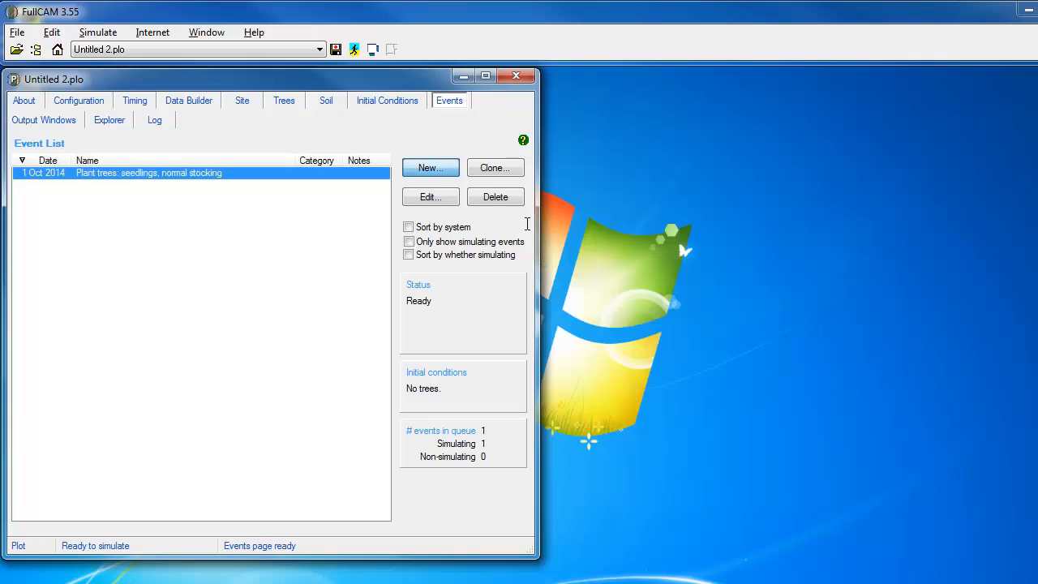
Start a new Thin event with the calendar date 1 Oct 2054.
click(431, 168)
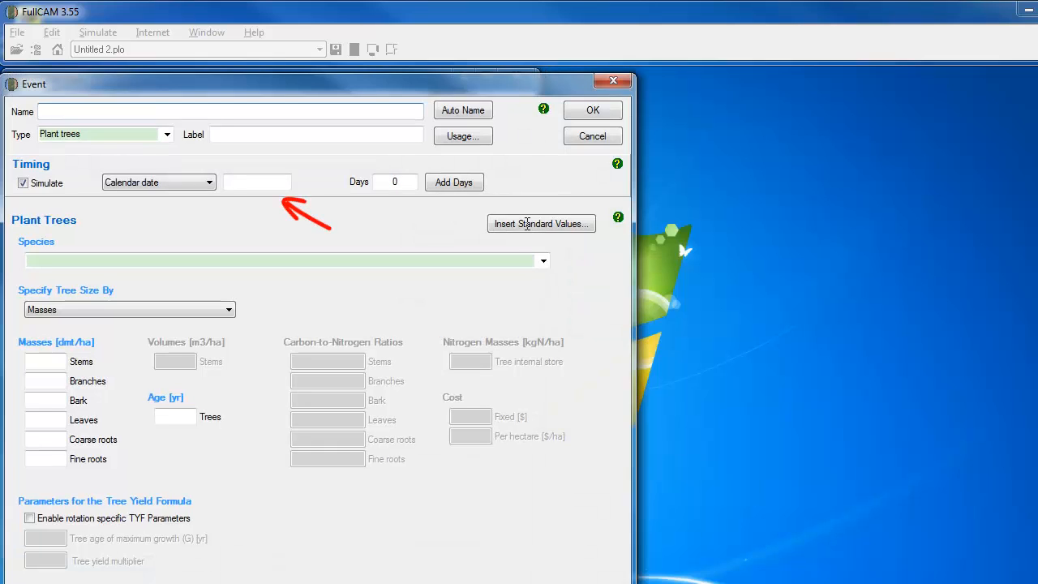
text(1)
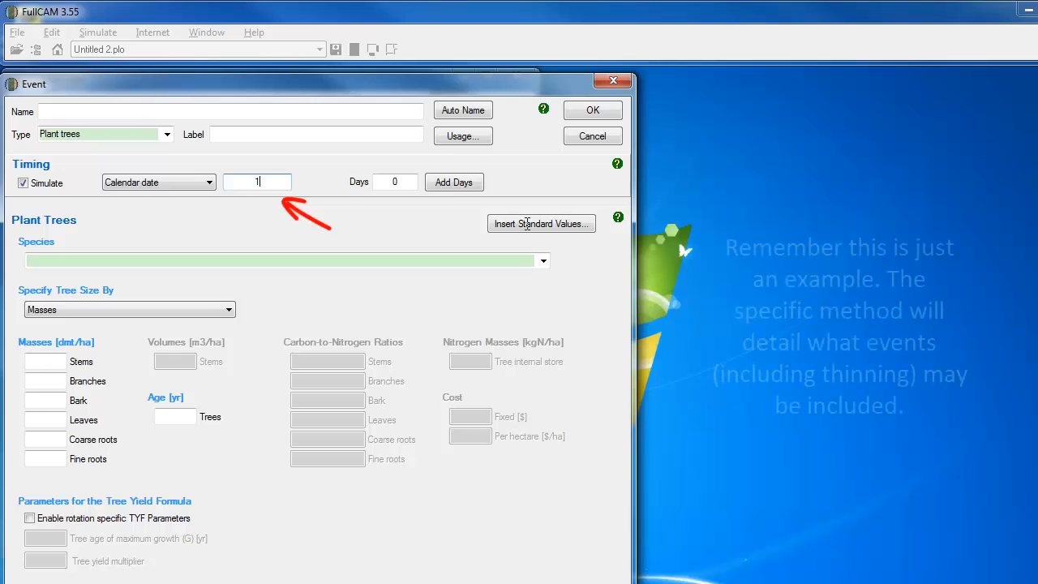
text(0ct )
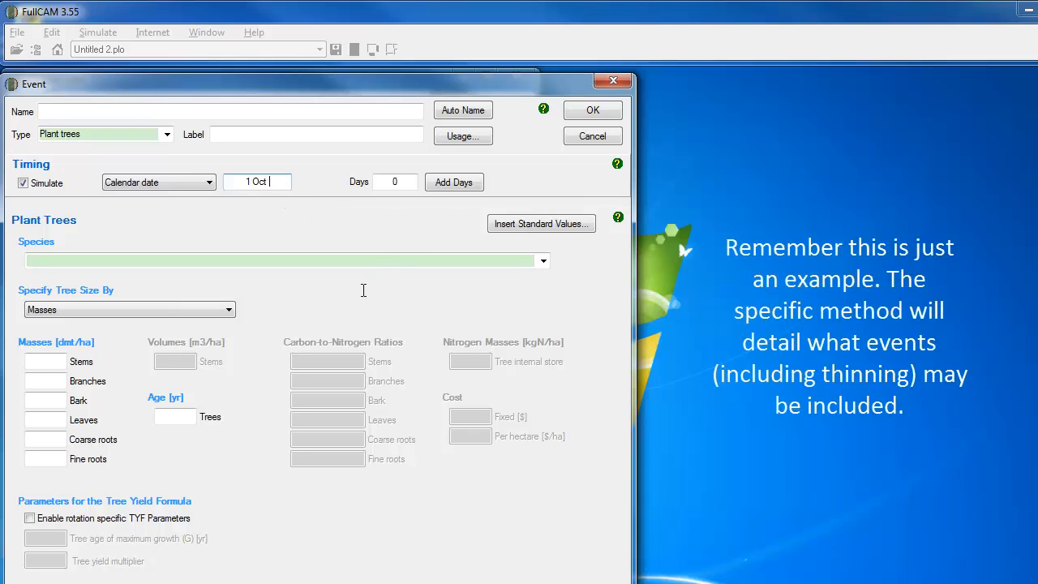
text(2054)
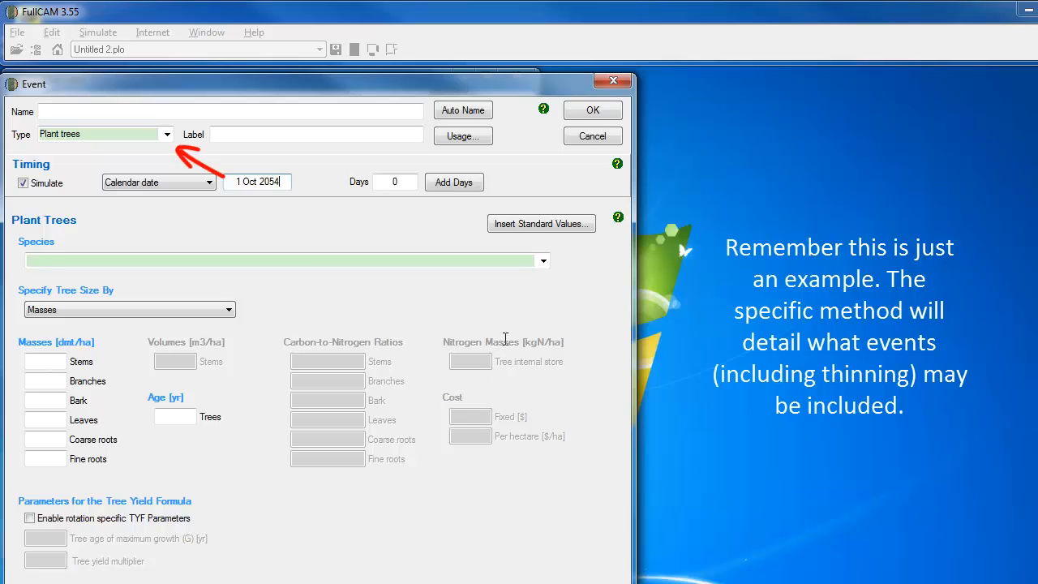
click(167, 134)
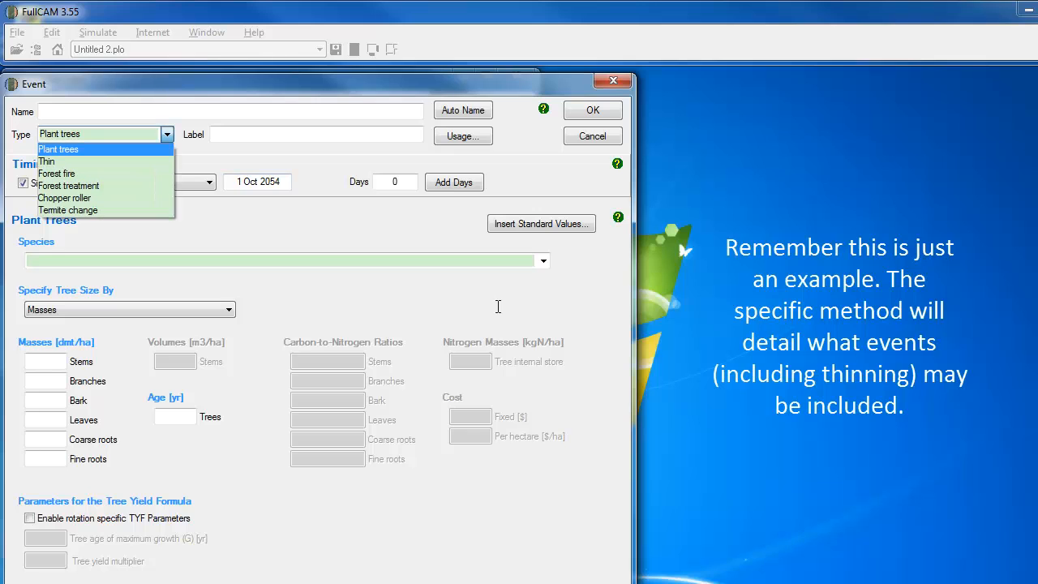
click(46, 161)
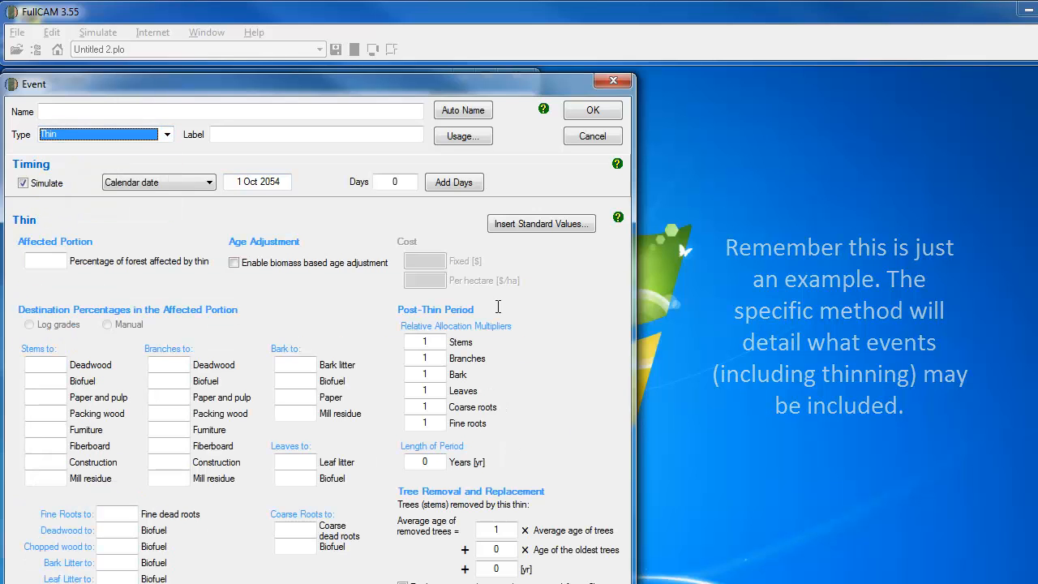
Insert the standard event "Initial clearing: no product recovery" with its name, set the affected forest percentage to 10, and save the thin event.
click(541, 224)
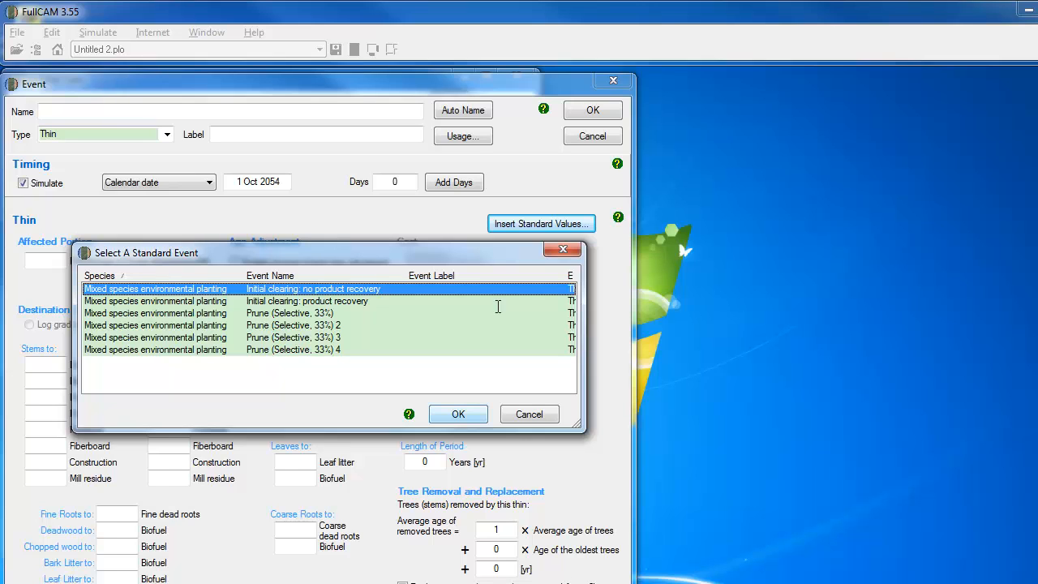
key(Return)
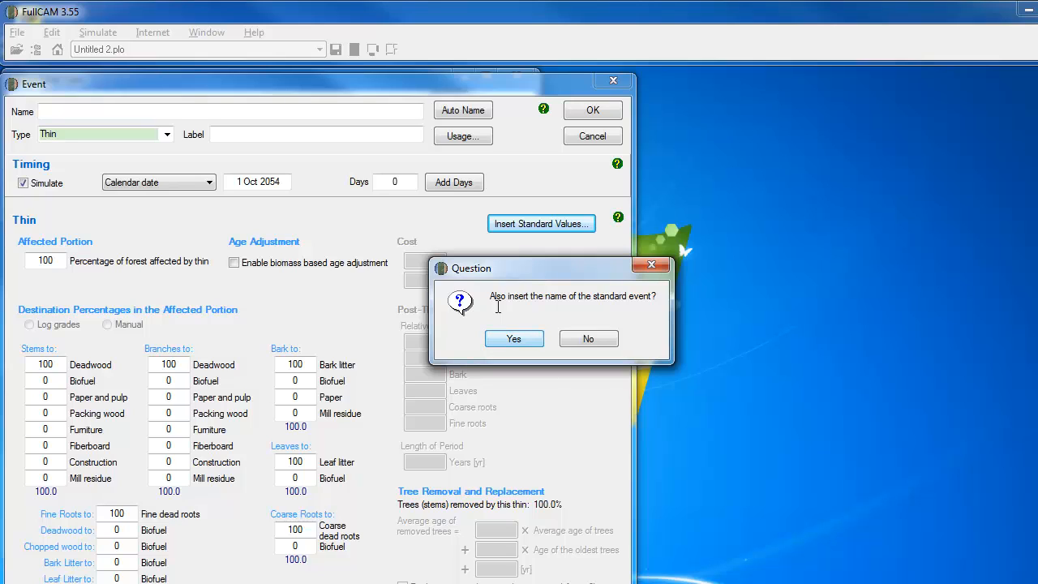
key(Return)
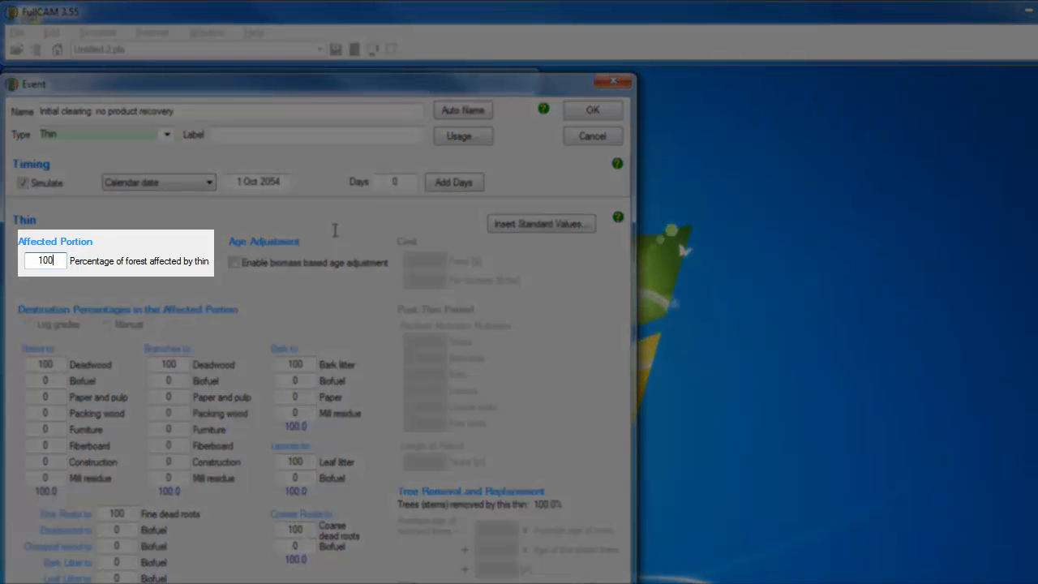
key(Tab)
text(10)
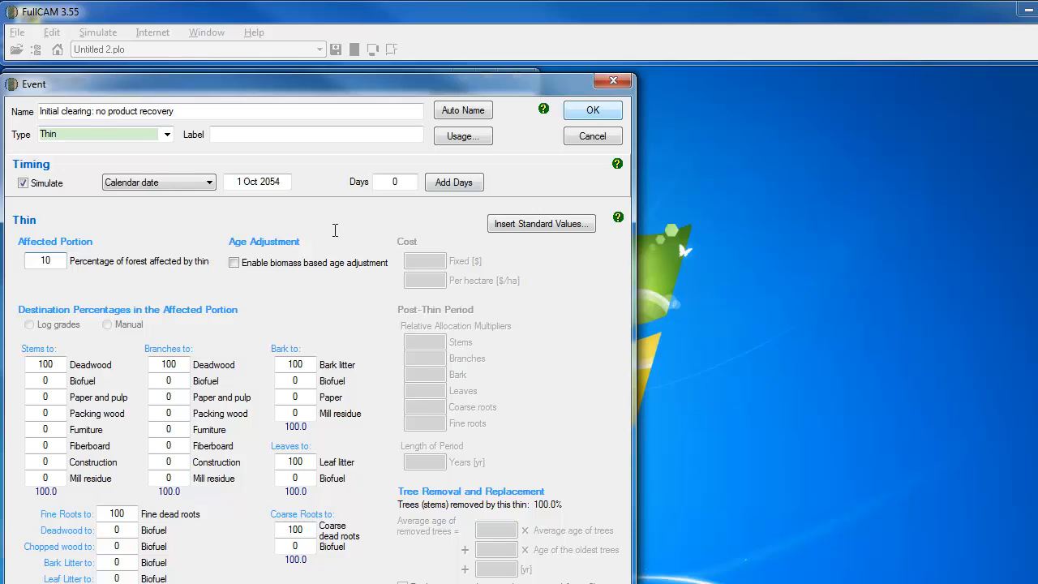
key(Return)
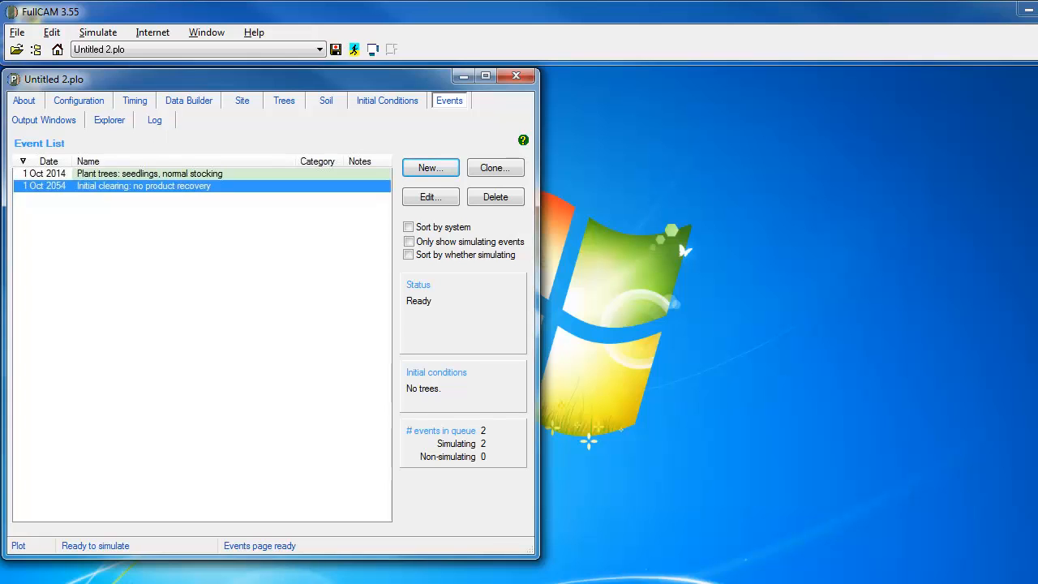
Start a new Forest fire event with the calendar date 1 Oct 2064.
click(430, 168)
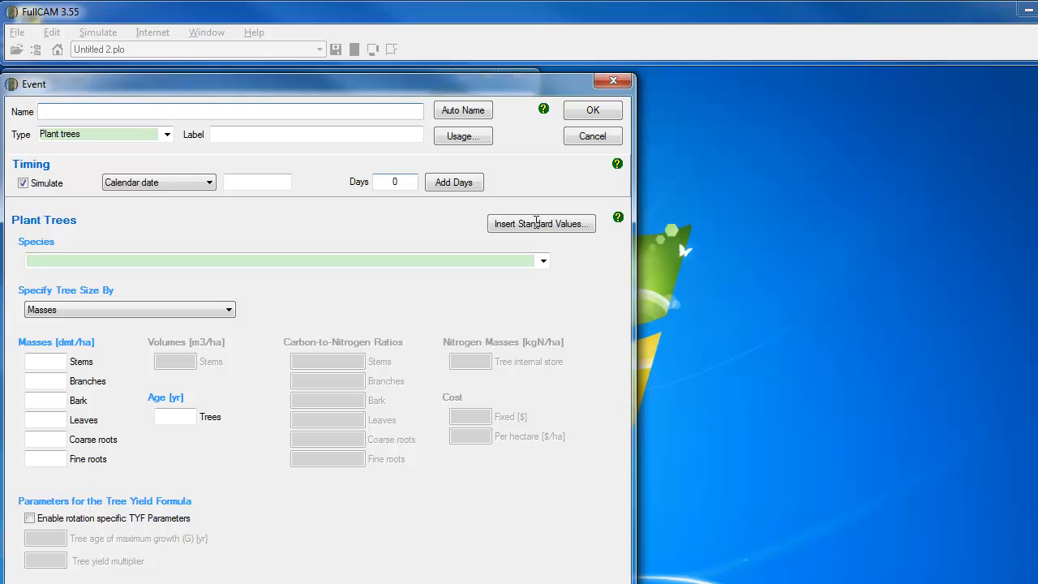
click(257, 183)
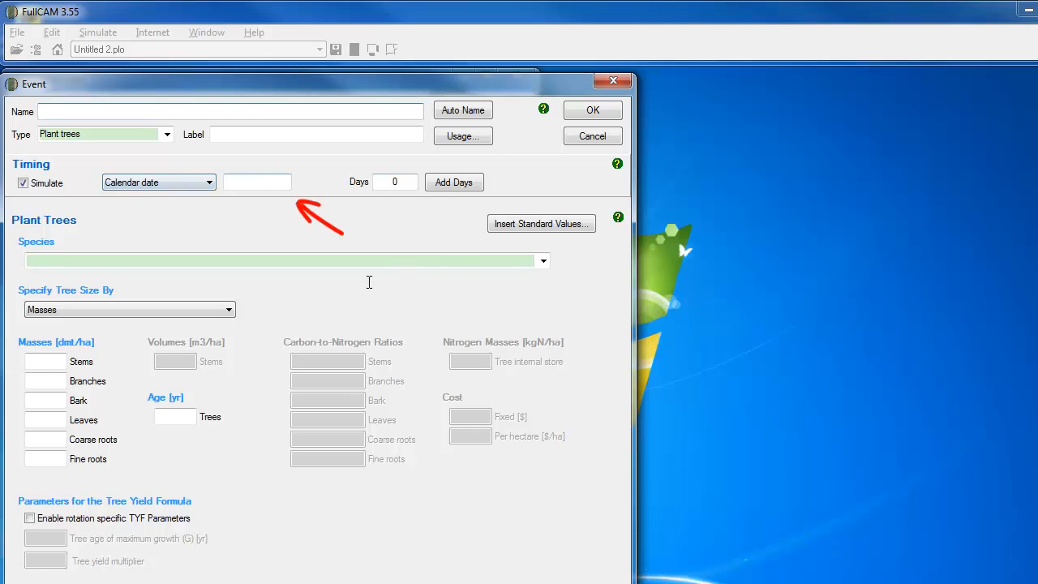
text(1 O)
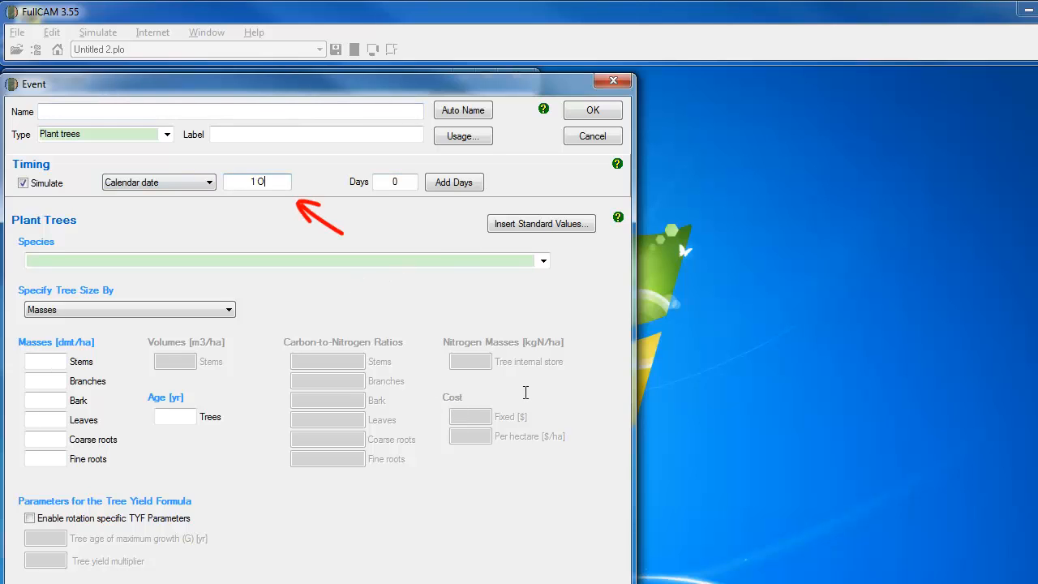
text(ct 2064)
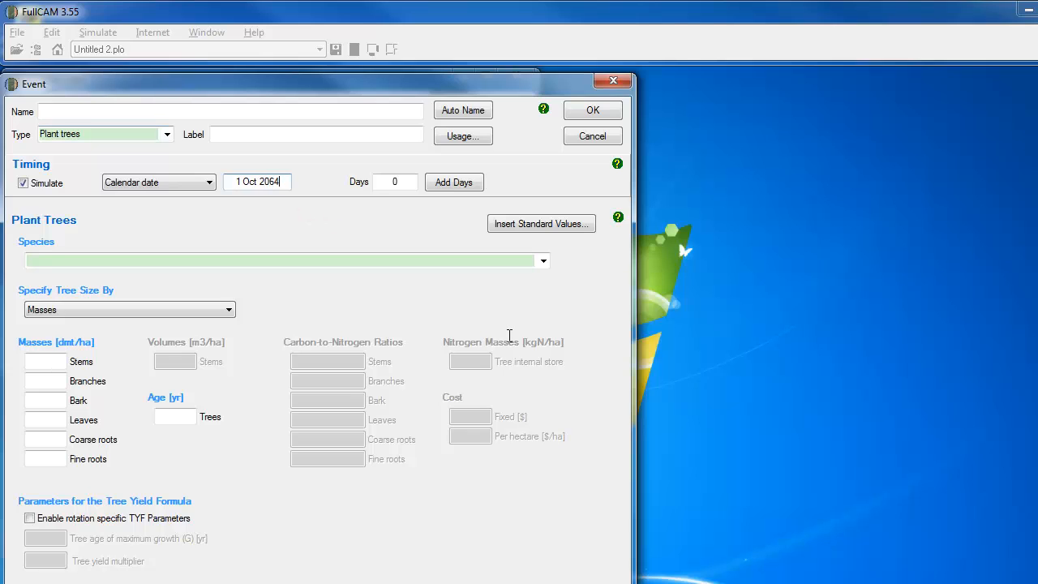
click(167, 135)
key(Down)
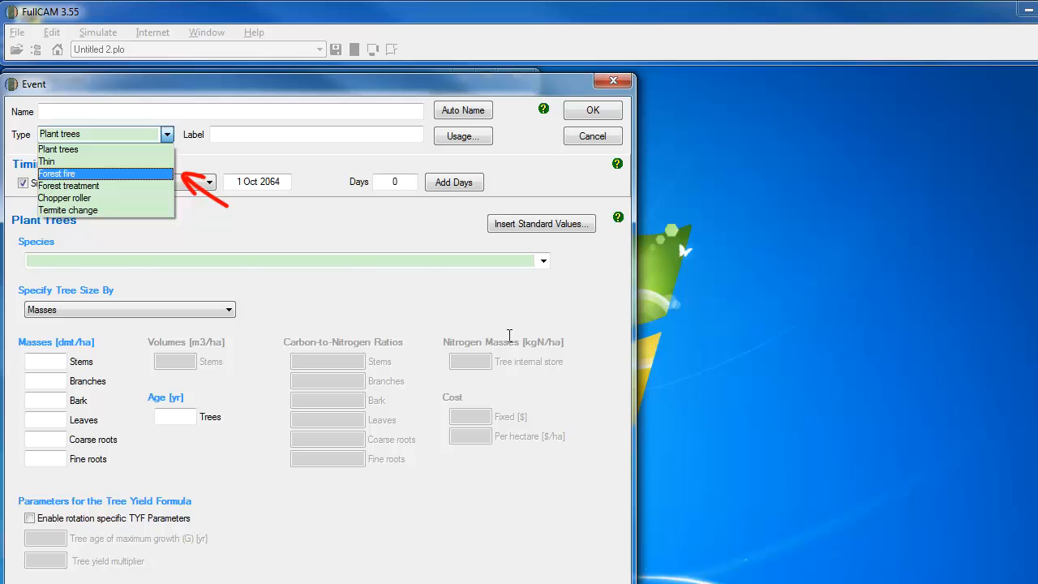
key(Return)
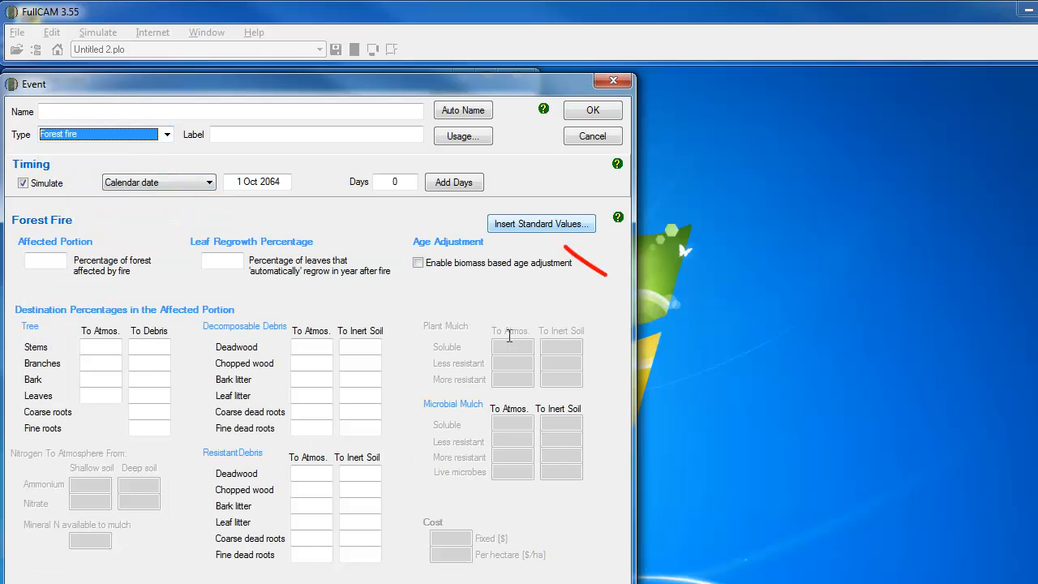
Insert the Prescribed burn standard values with the event name, enable biomass based age adjustment, and save the fire event.
click(541, 224)
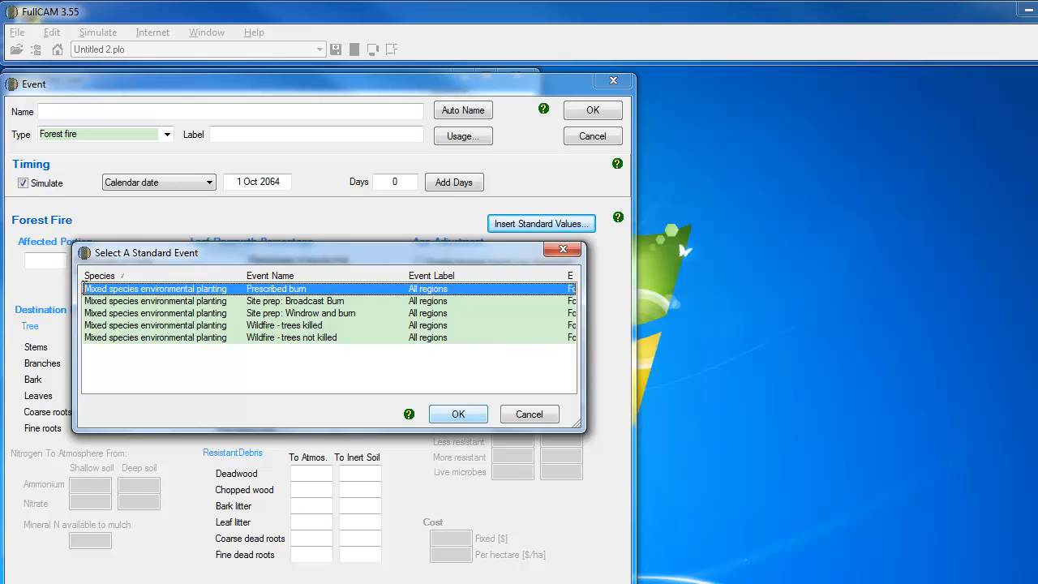
double_click(84, 288)
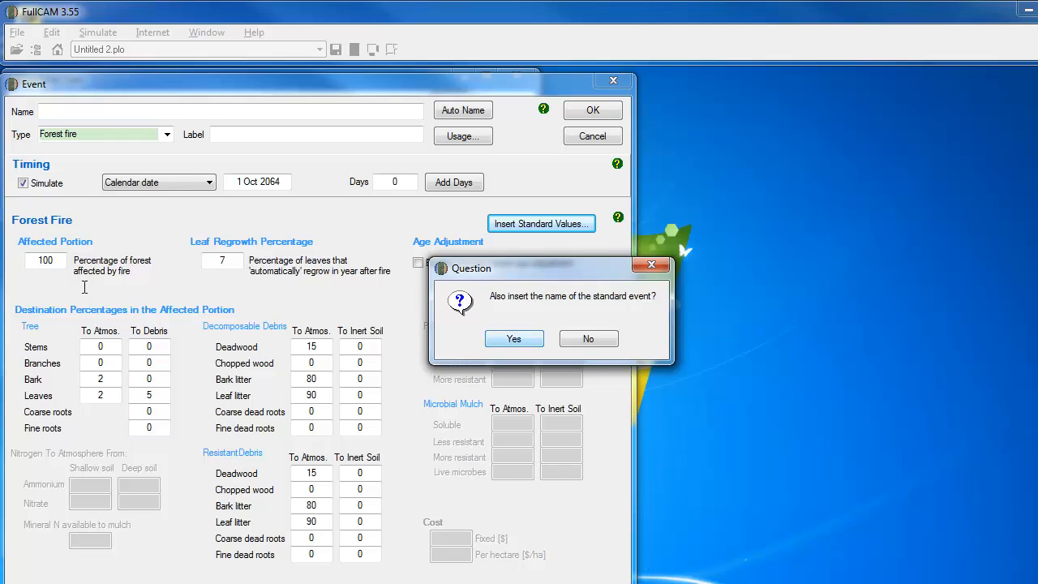
key(Return)
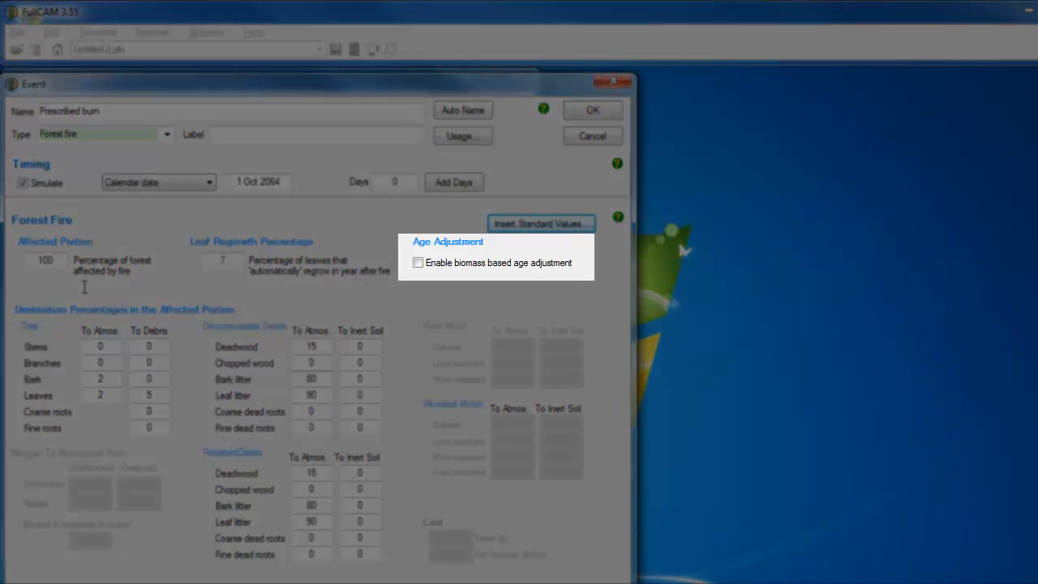
key(space)
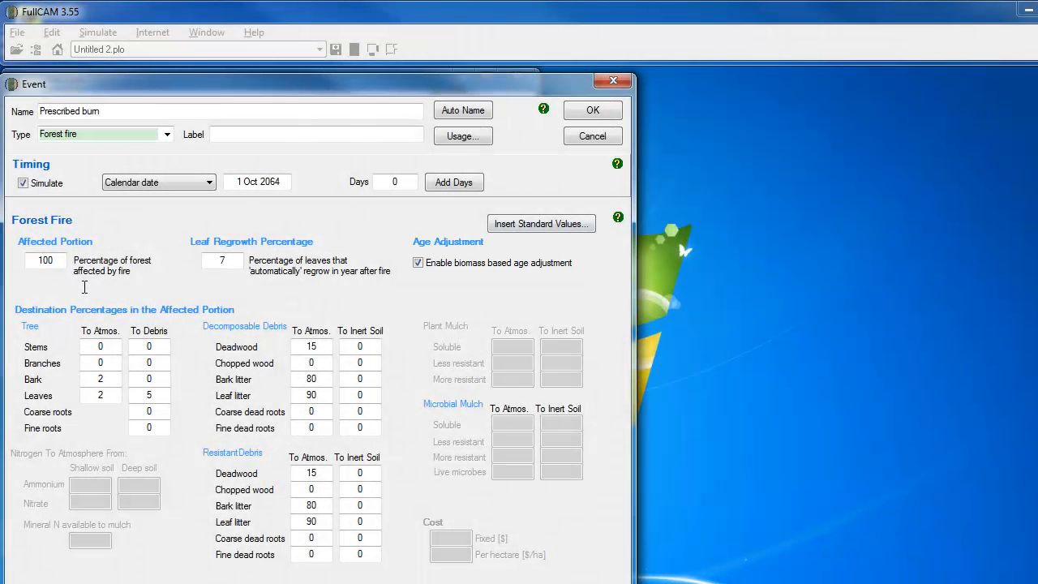
key(Return)
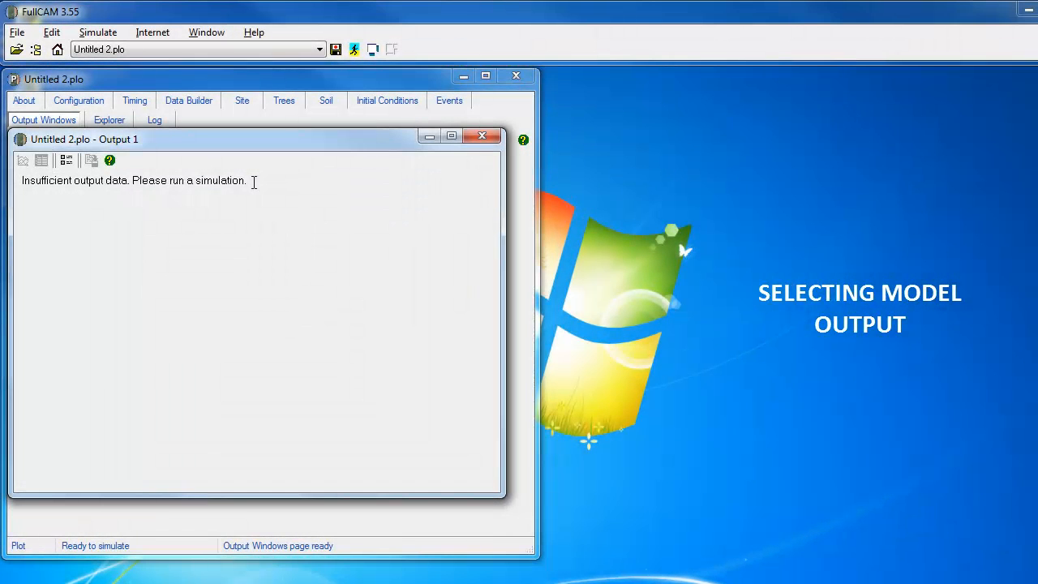
Open the output selection for the Output 1 window and deselect all carbon outputs.
click(67, 161)
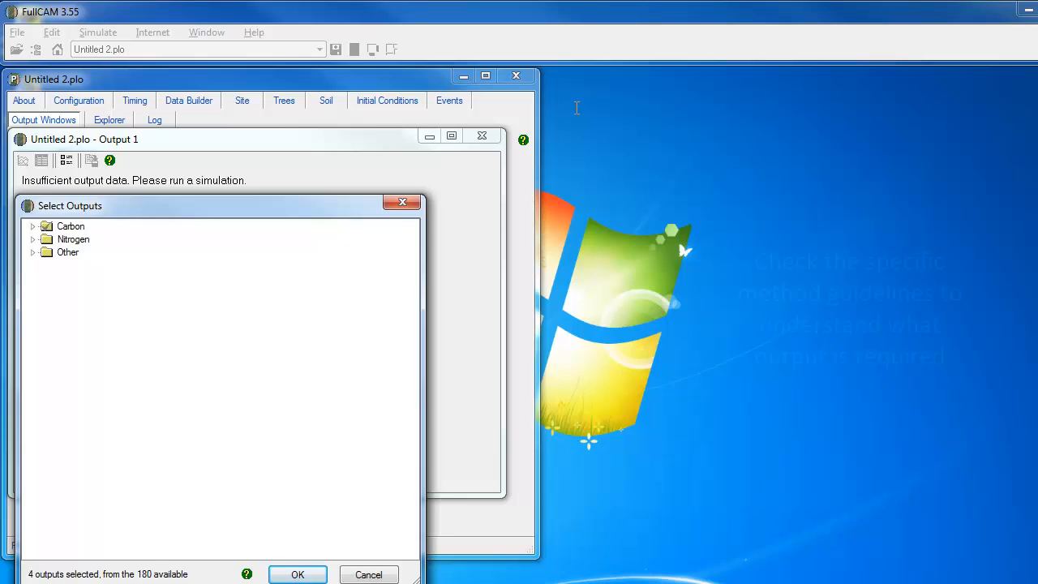
click(47, 227)
click(46, 226)
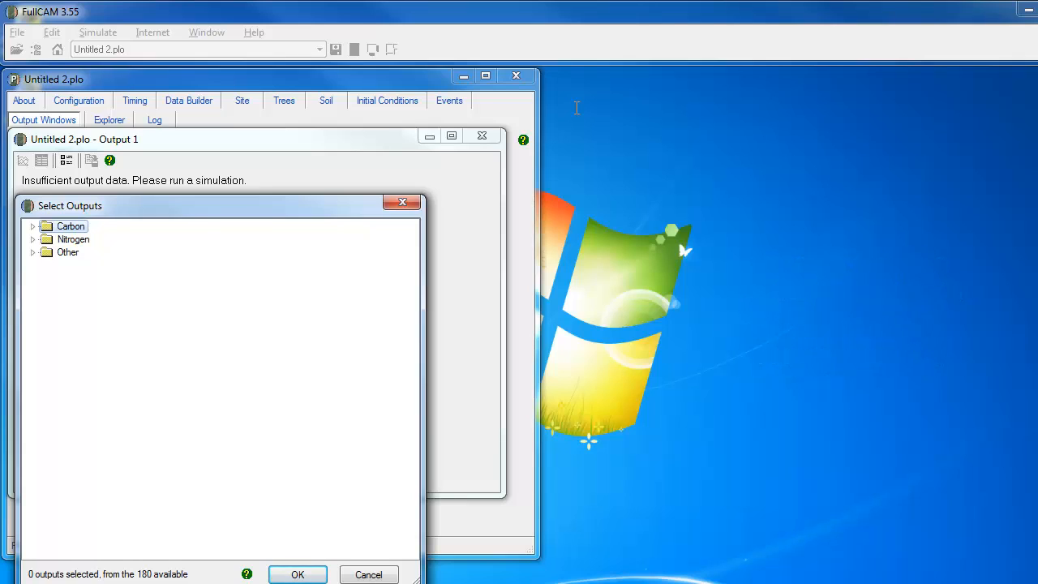
Select C mass of trees from the Plants outputs of the forest carbon group.
key(Right)
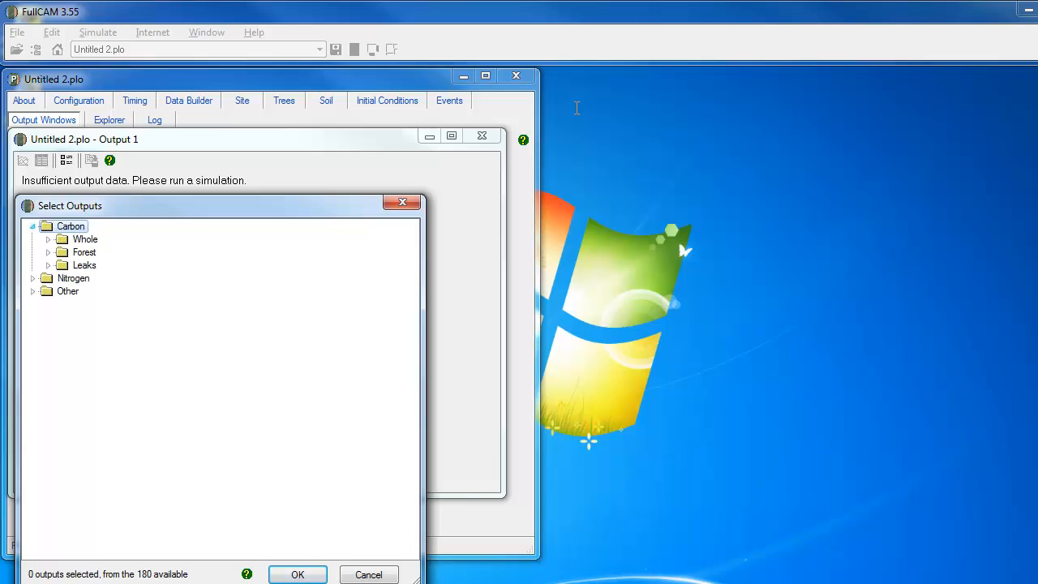
click(47, 252)
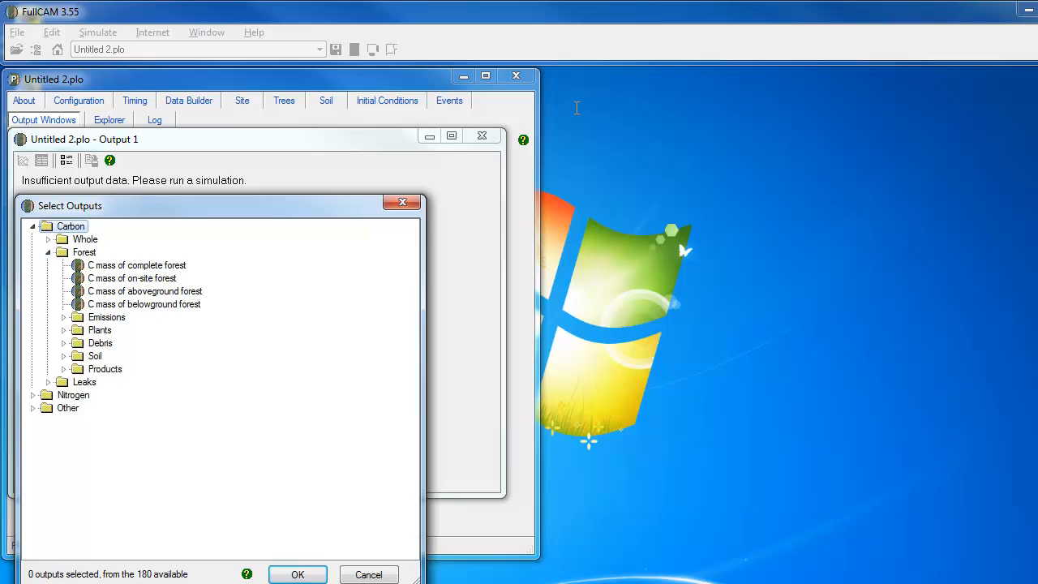
click(63, 330)
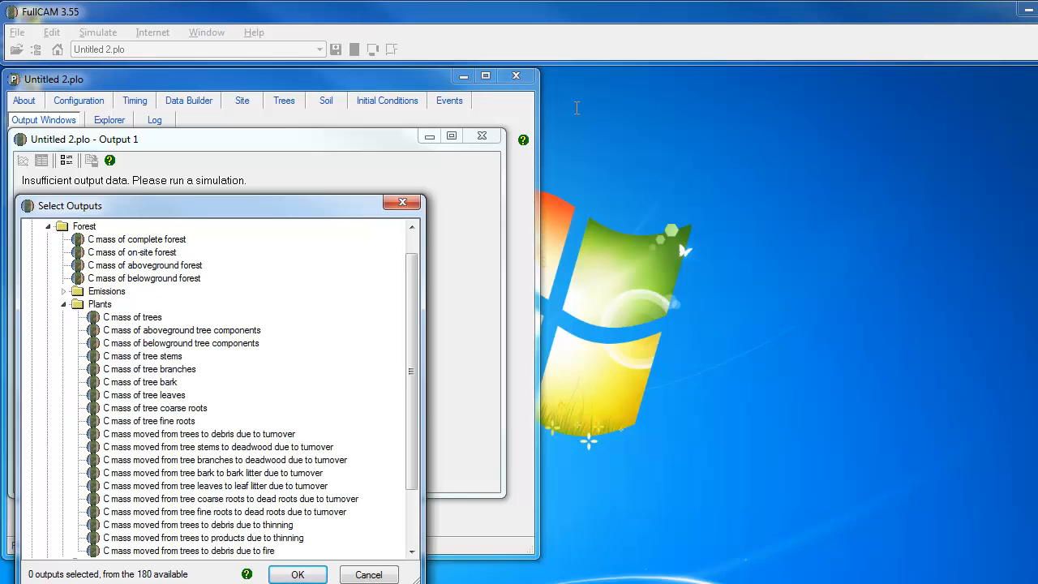
click(93, 317)
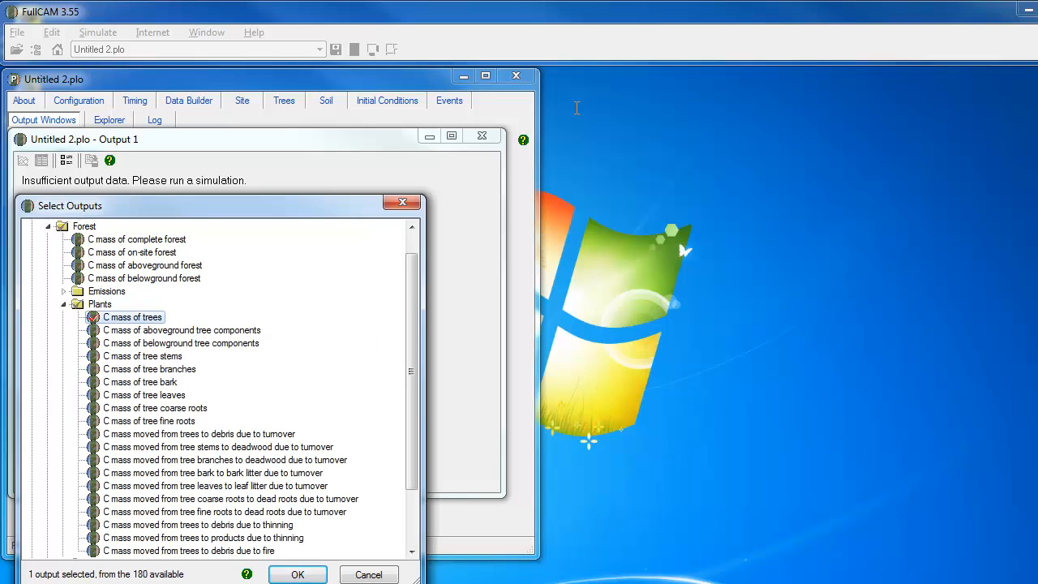
Add C mass of forest debris from the forest carbon Debris outputs to the Output 1 selection.
click(63, 305)
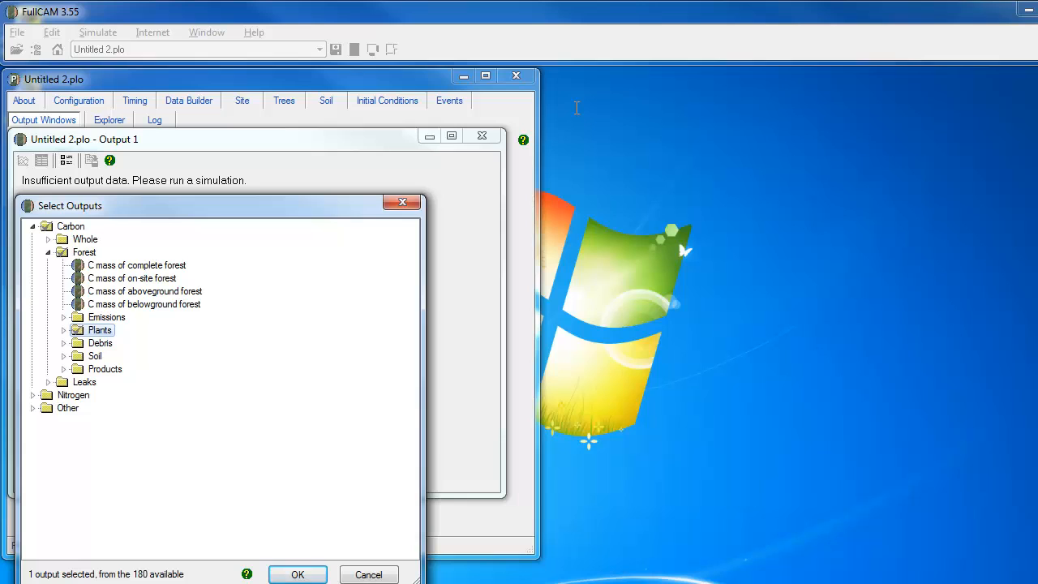
click(63, 343)
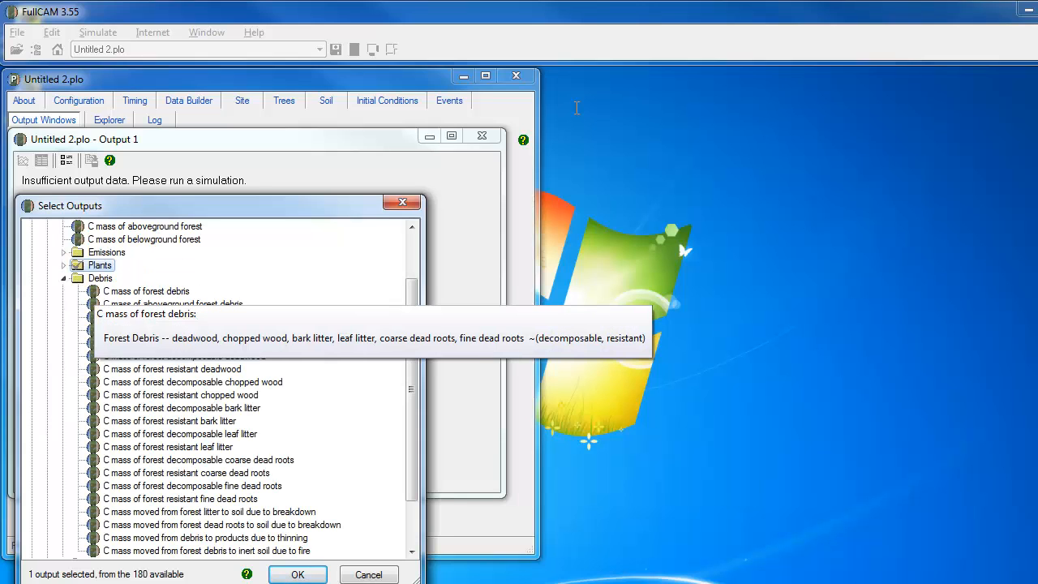
click(94, 290)
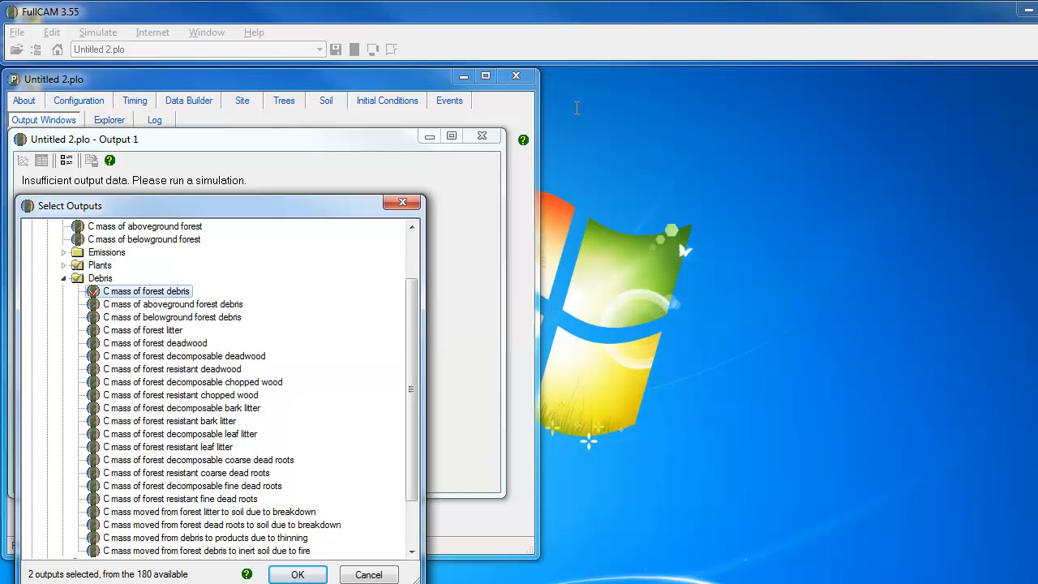
click(63, 278)
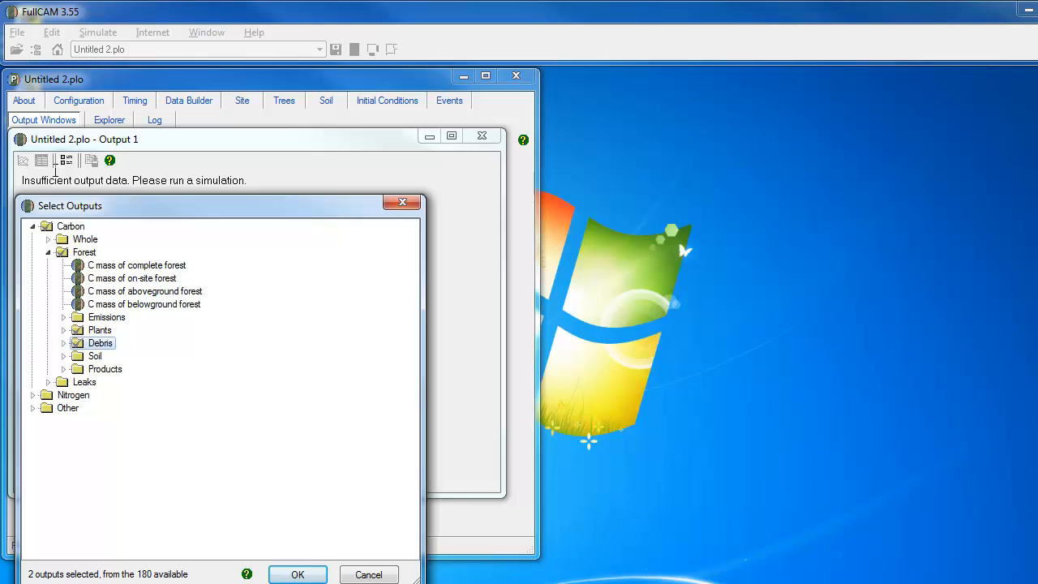
Add CH4 emitted due to fire from the Emissions outputs of the whole-plot carbon group.
click(48, 239)
click(63, 304)
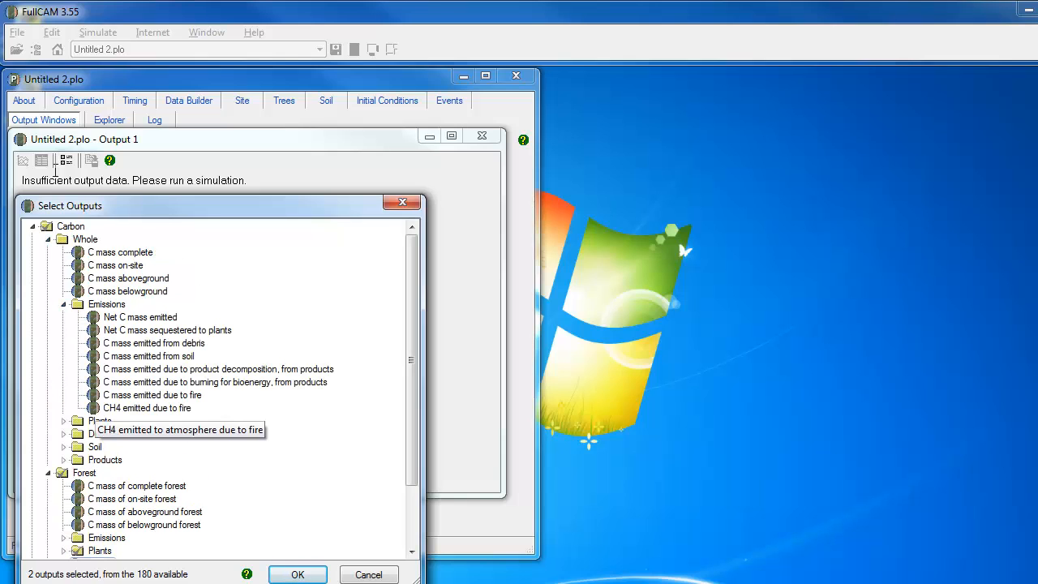
click(146, 408)
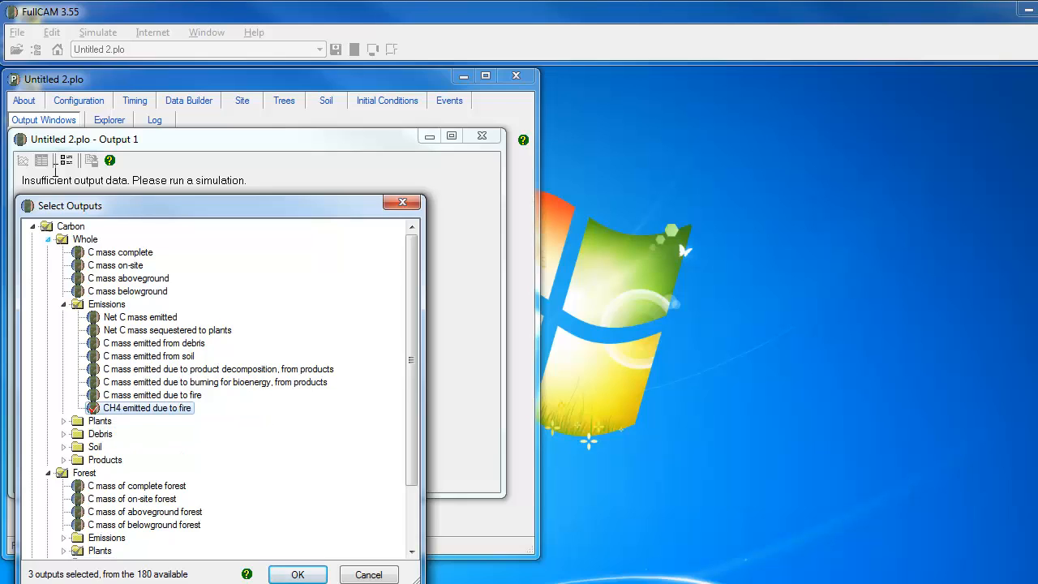
click(48, 240)
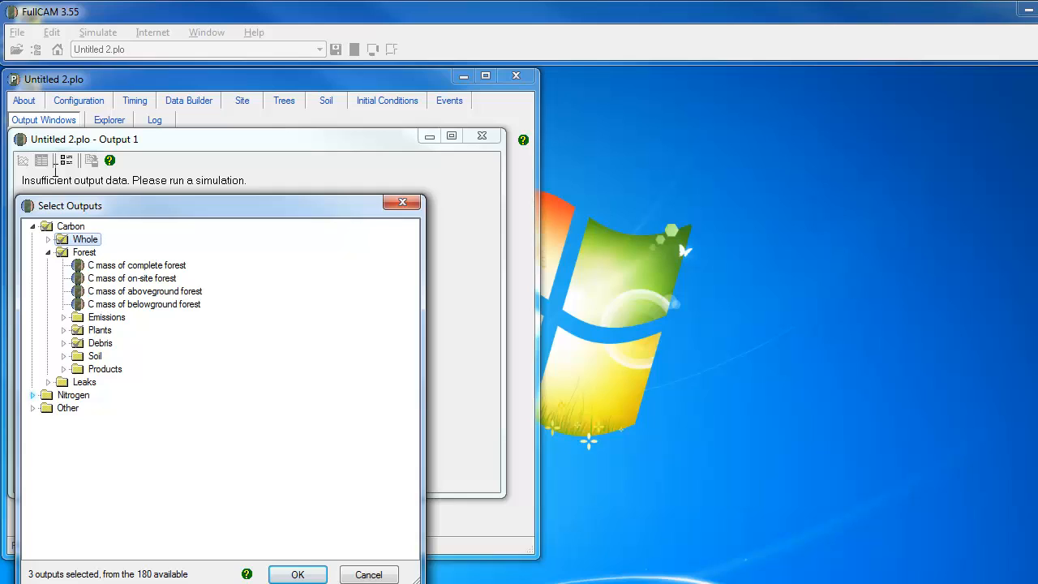
Add N2O emitted due to fire from the whole-plot nitrogen Emissions outputs and accept the output selection.
click(33, 395)
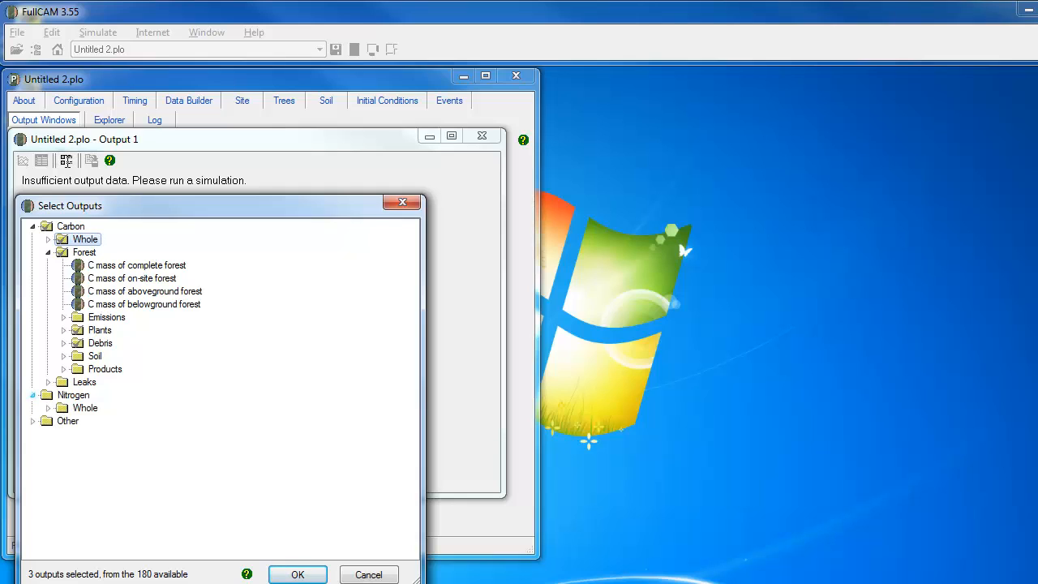
click(48, 407)
click(63, 421)
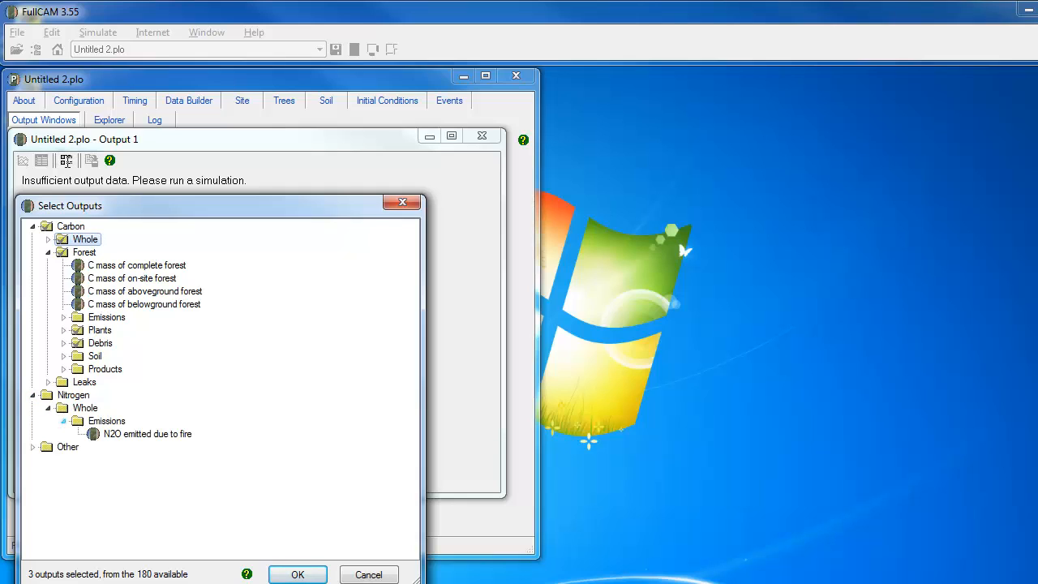
click(93, 434)
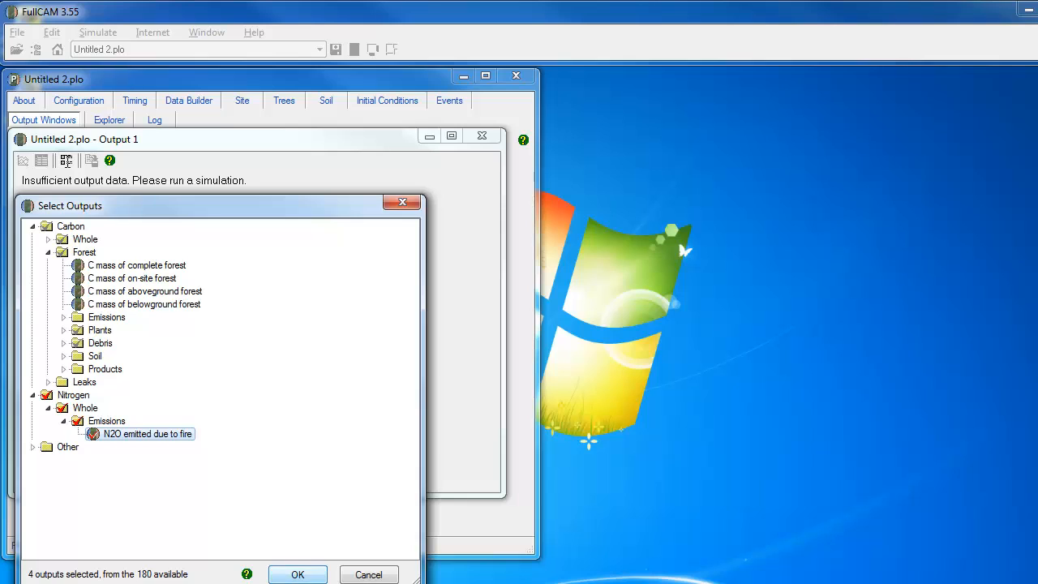
key(Return)
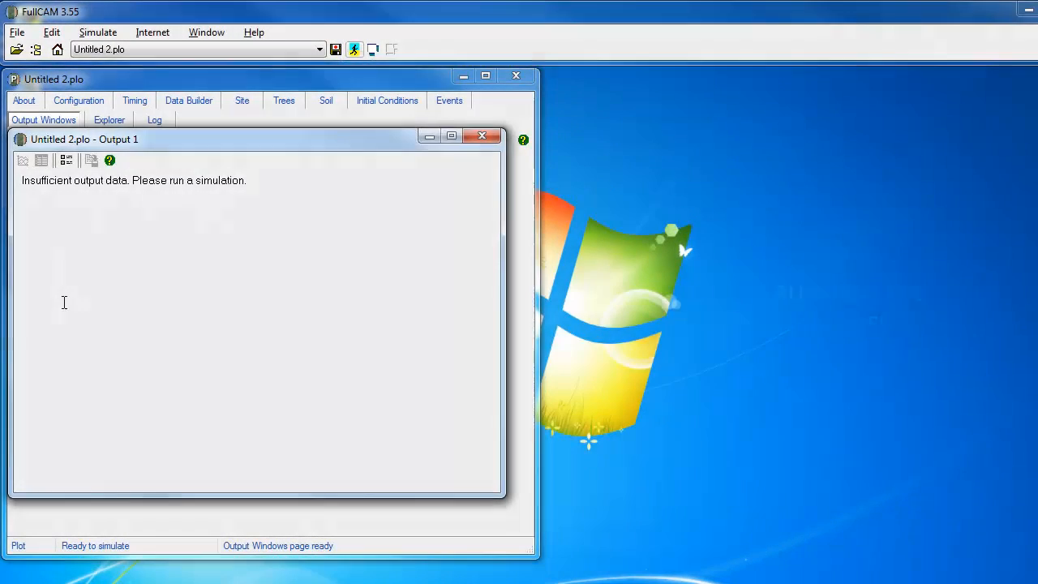
Run the plot simulation and copy the entire Output 1 results table.
click(355, 49)
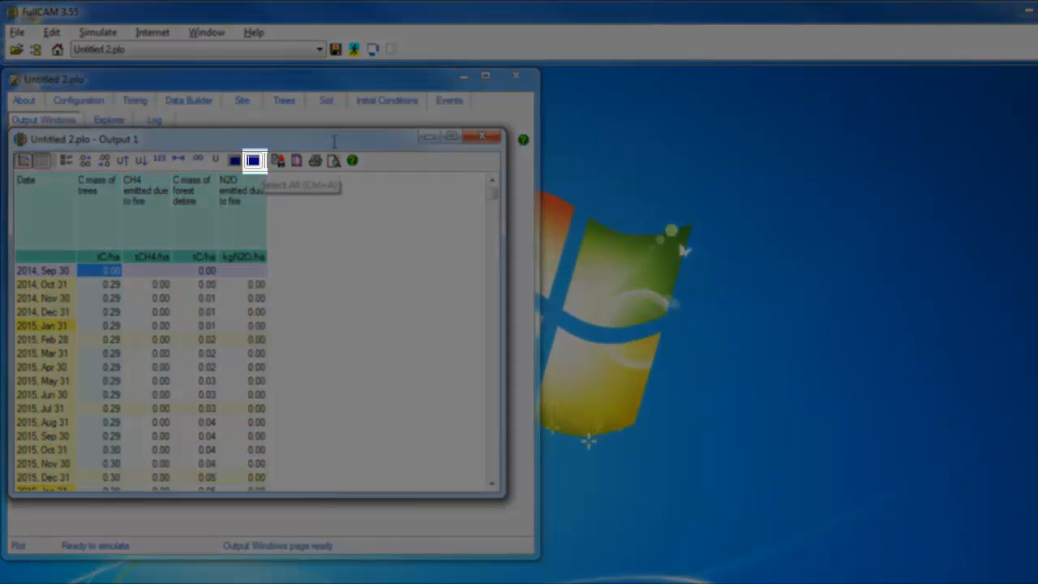
click(253, 160)
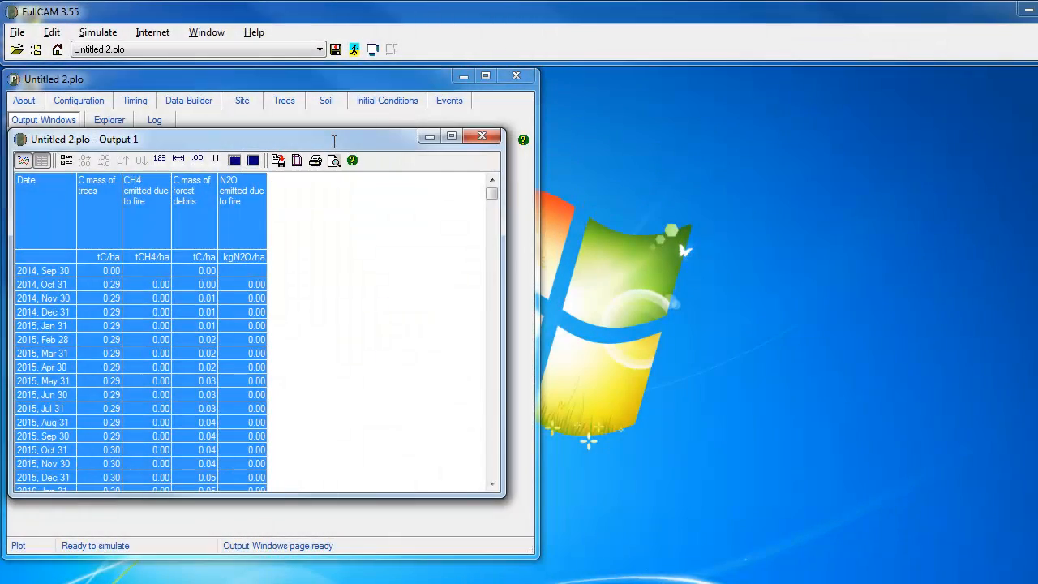
right_click(182, 285)
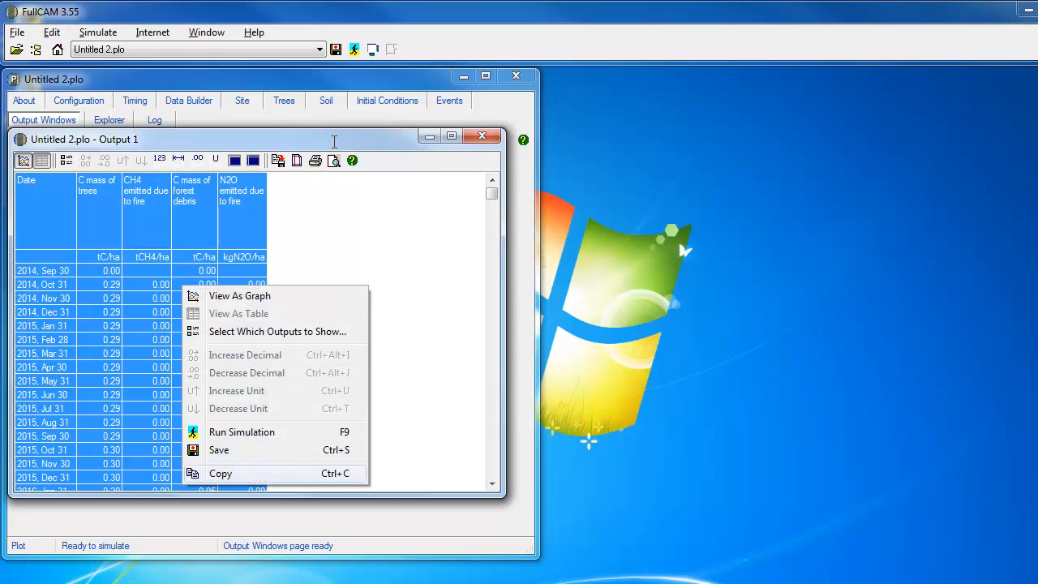
click(243, 472)
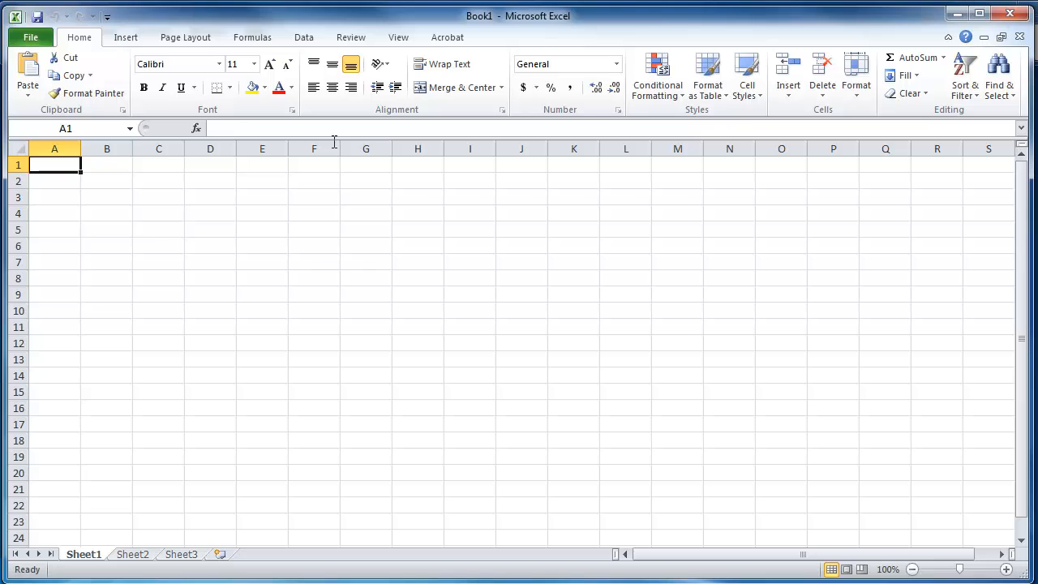
Paste the copied results into cell A1 of the blank Excel workbook, then minimize Excel to return to FullCAM.
right_click(71, 165)
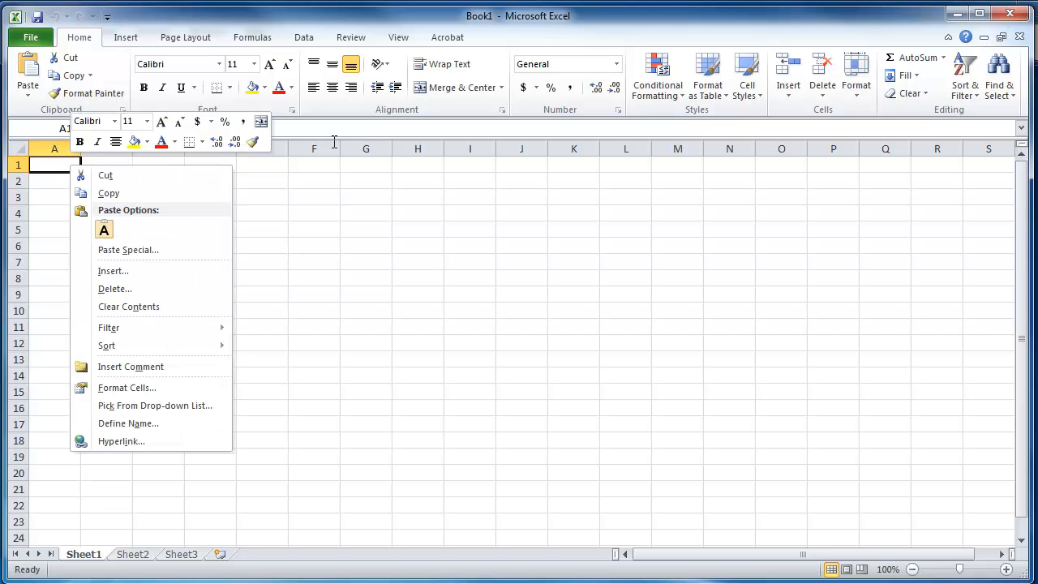
click(104, 228)
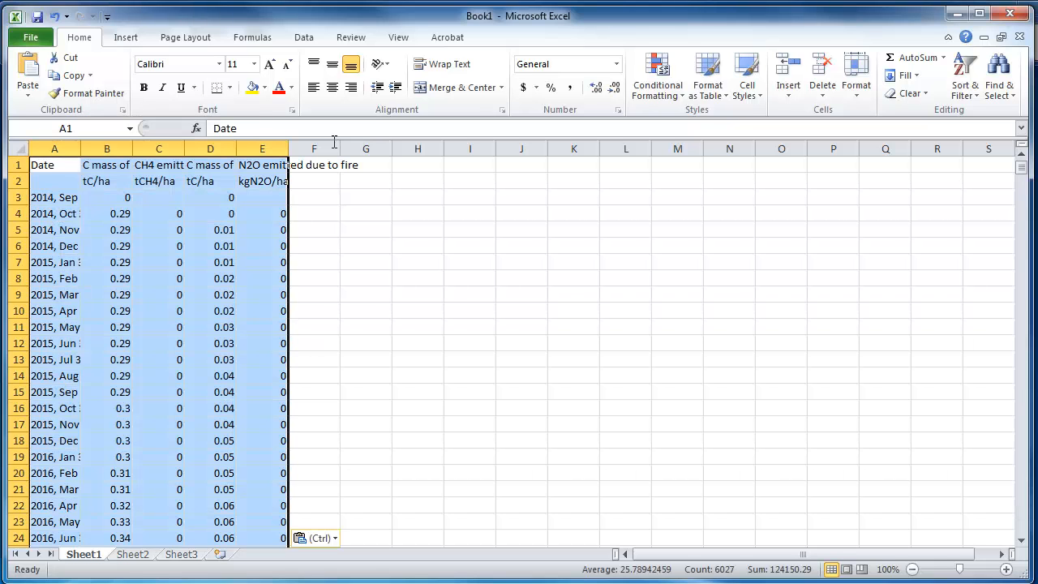
click(366, 261)
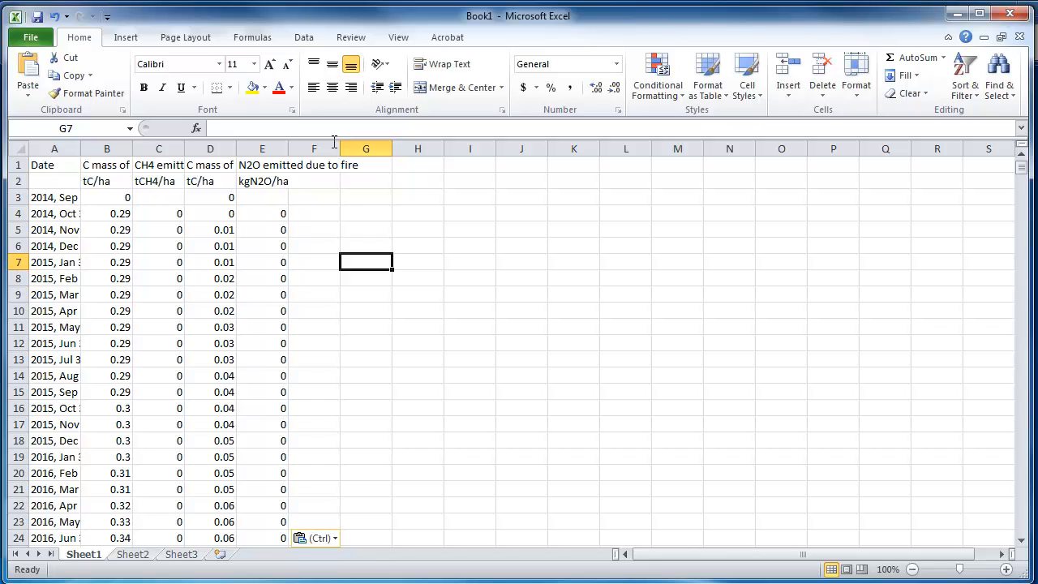
click(958, 14)
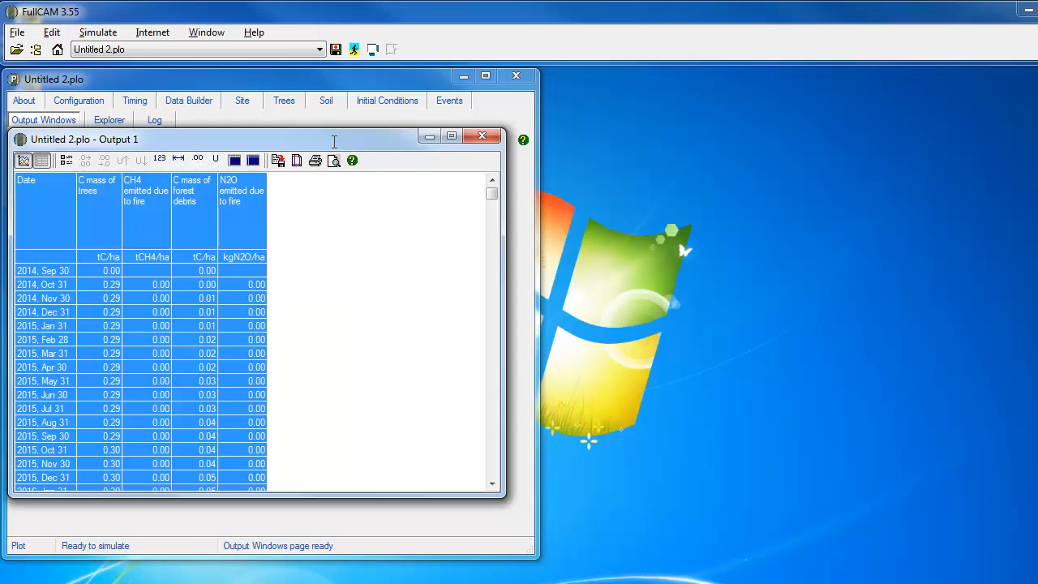
Save the untitled plot as a new plot file named BackPaddock.
key(alt+f)
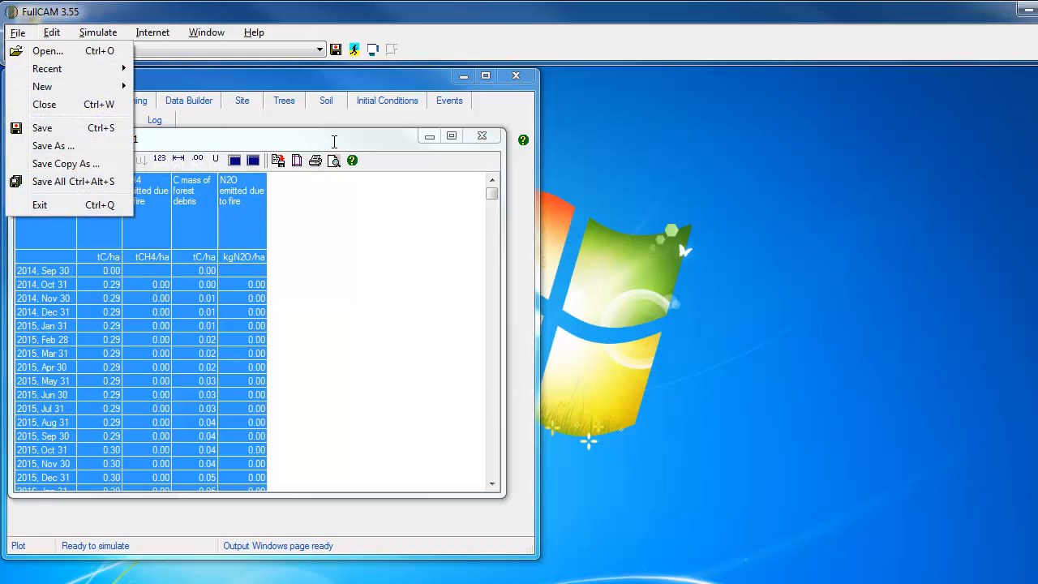
key(Down)
key(Down)
key(Down)
key(Down)
key(Down)
key(Down)
key(Up)
key(Return)
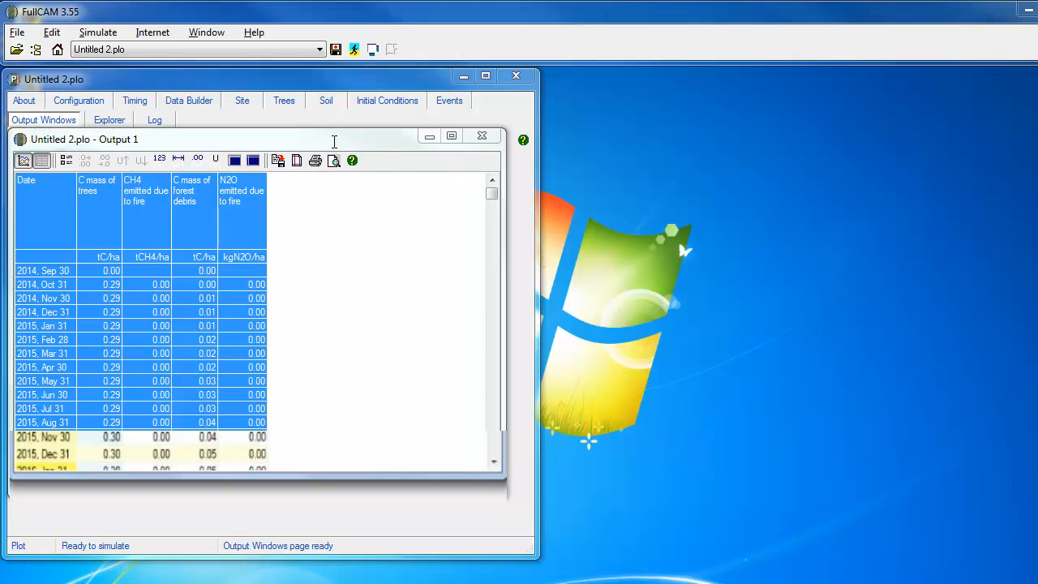
text(BackPaddock)
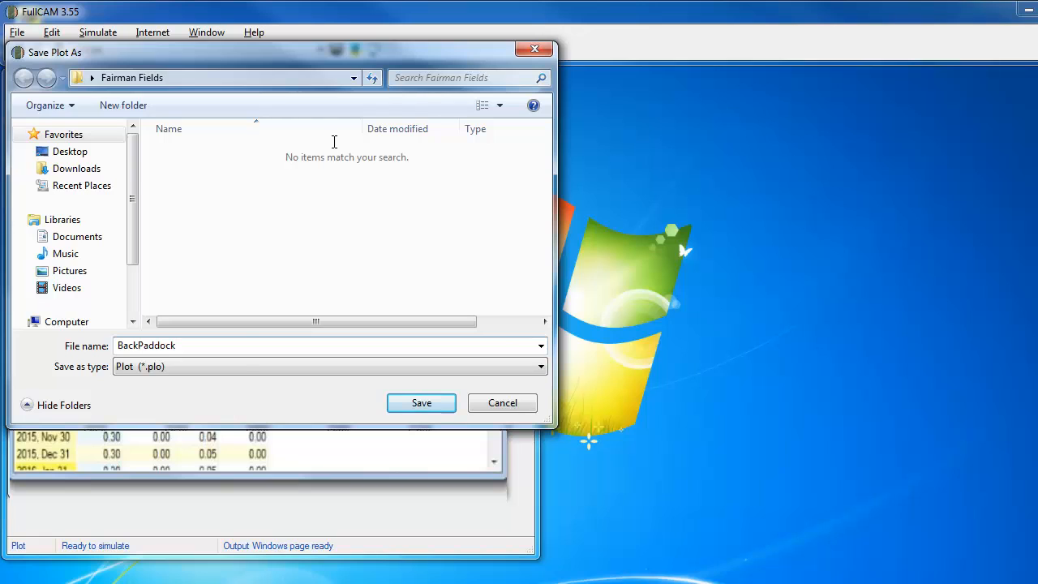
key(Return)
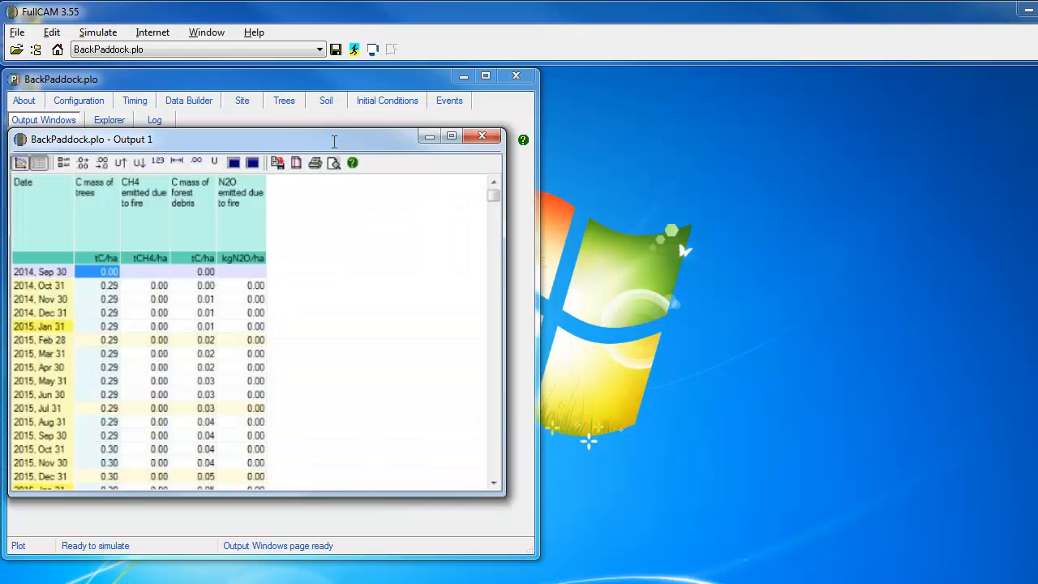